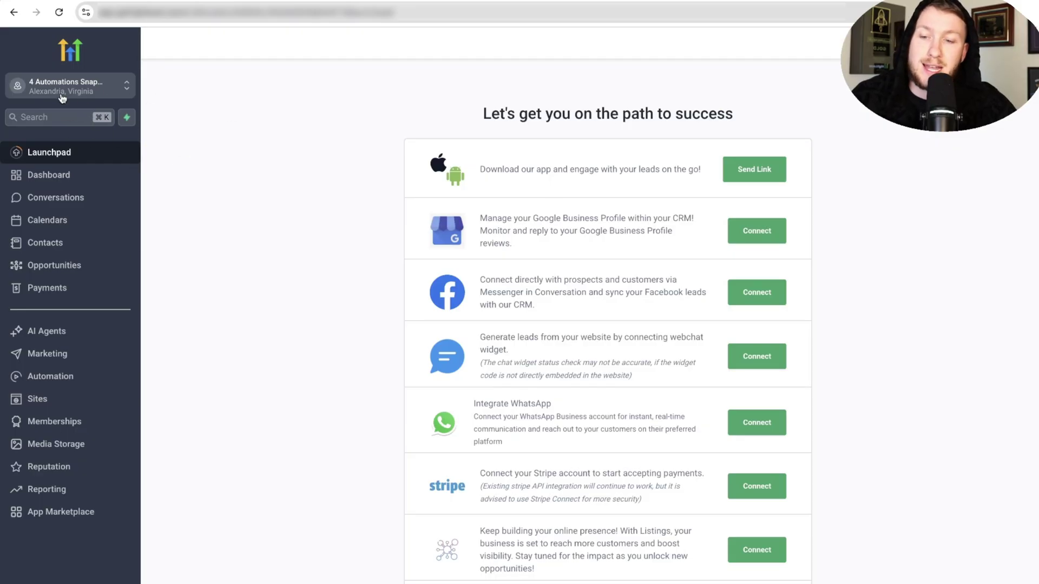
- Open the Smart Upsell & Downsell workflow from the automation workflow list and view its triggers and opening actions
click(78, 383)
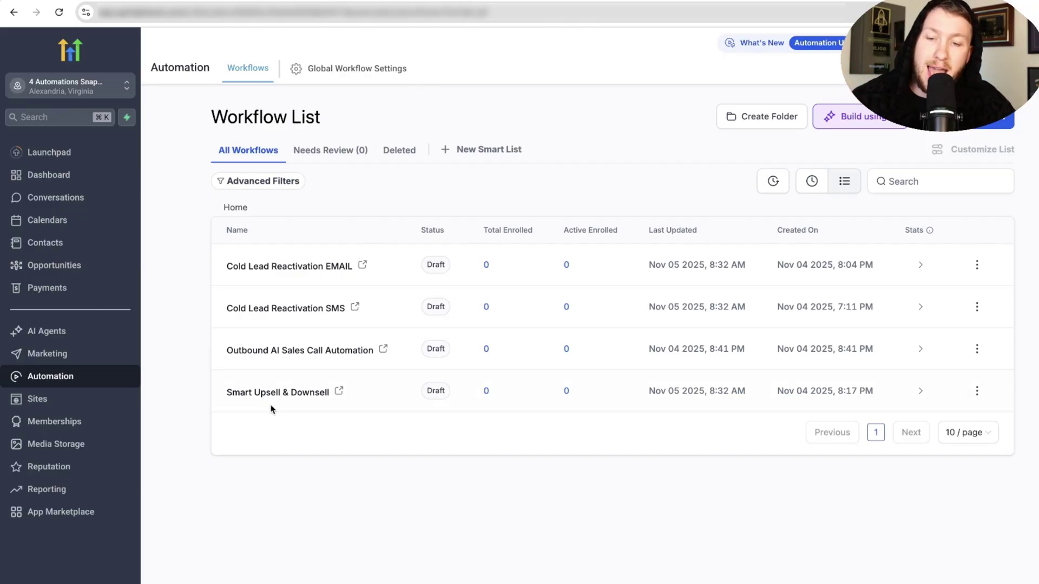
click(297, 402)
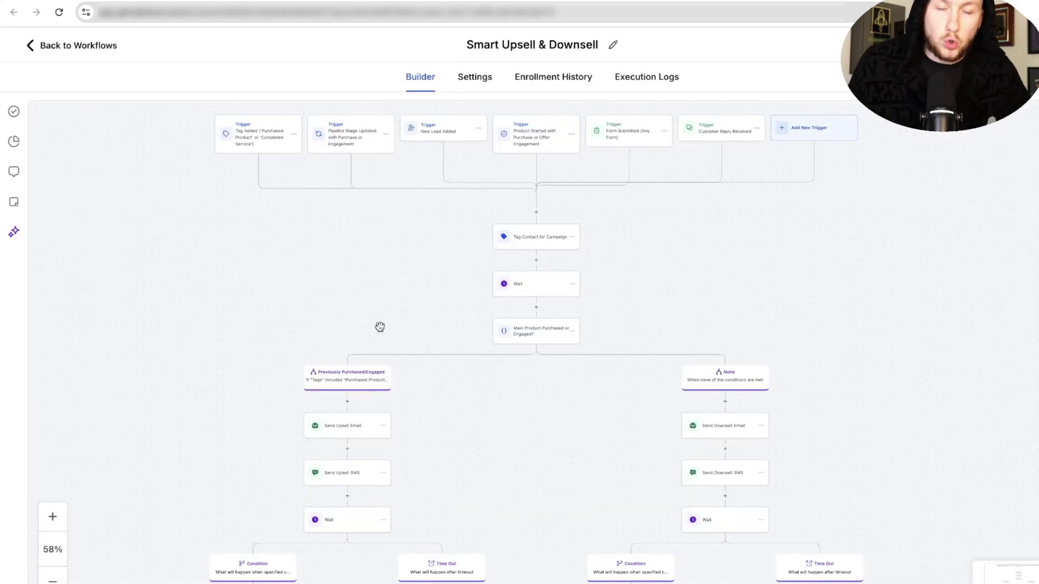
drag(531, 454, 431, 124)
scroll(703, 443, down, 3)
scroll(434, 169, up, 5)
drag(433, 170, 429, 400)
drag(383, 299, 352, 283)
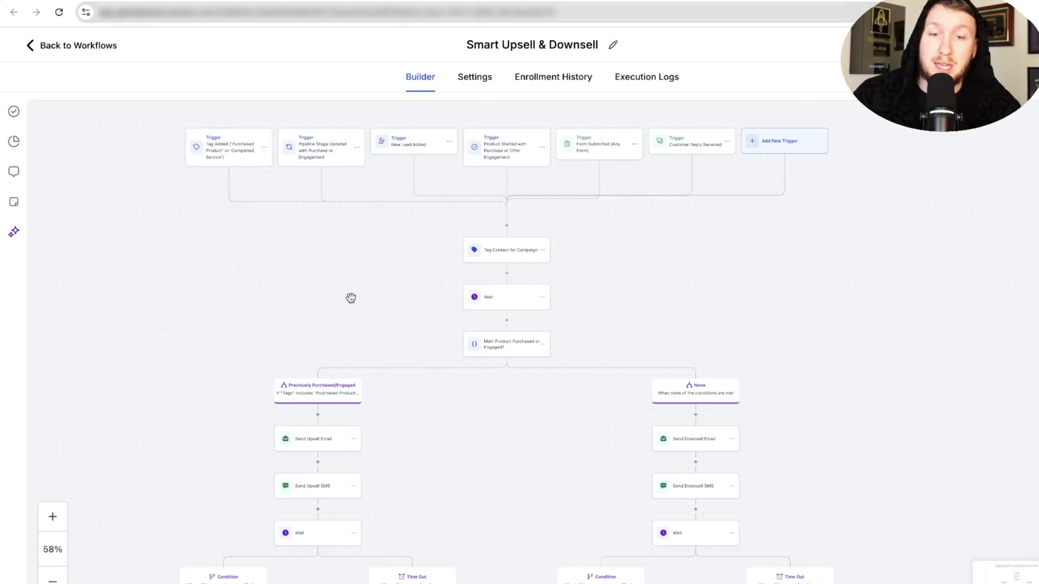
drag(351, 298, 363, 280)
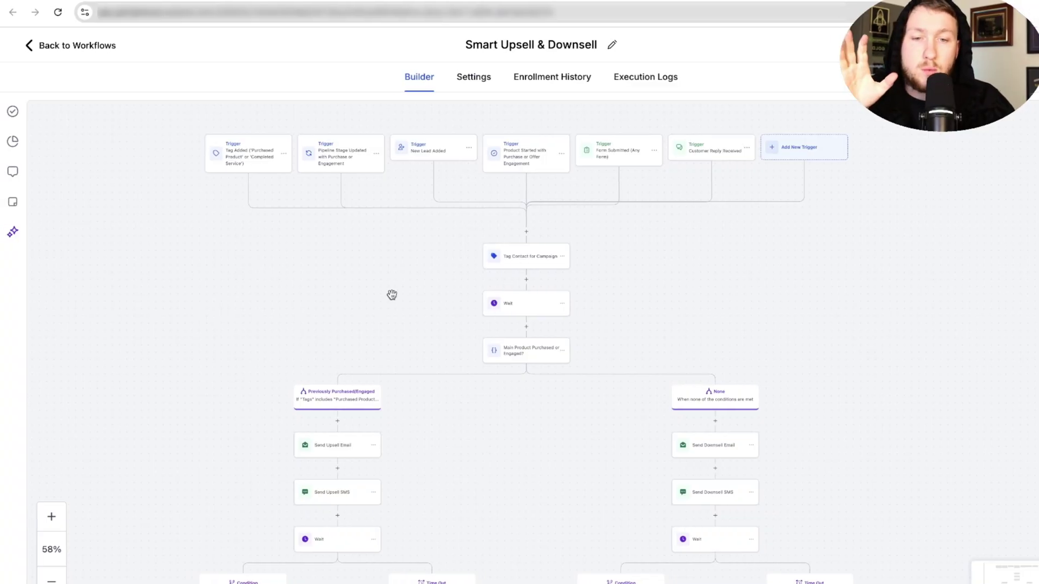
- Examine the overall structure of the Smart Upsell & Downsell workflow, from the complete flow down to its upsell and downsell branches
scroll(373, 259, down, 2)
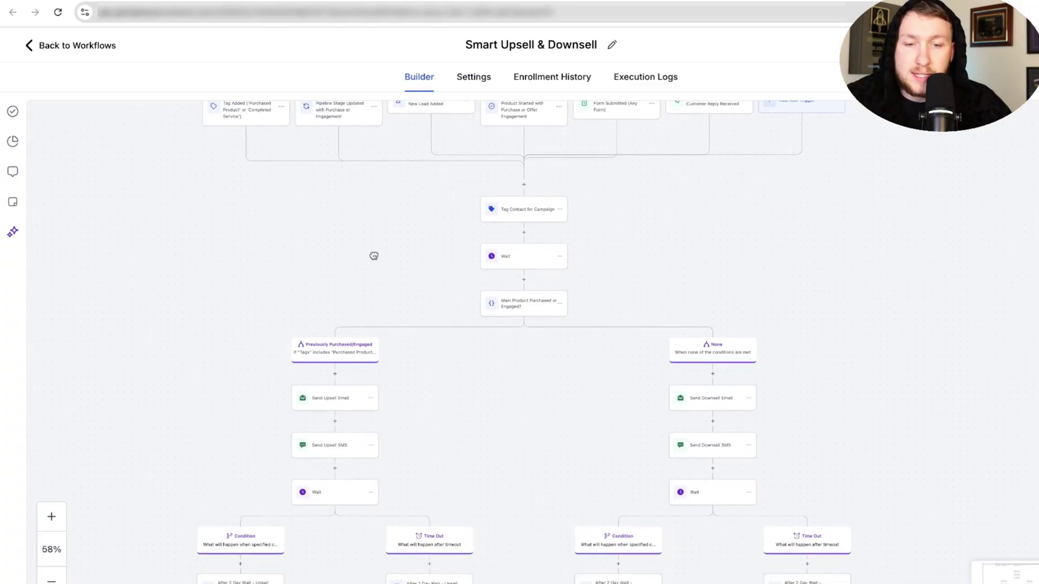
scroll(536, 363, down, 5)
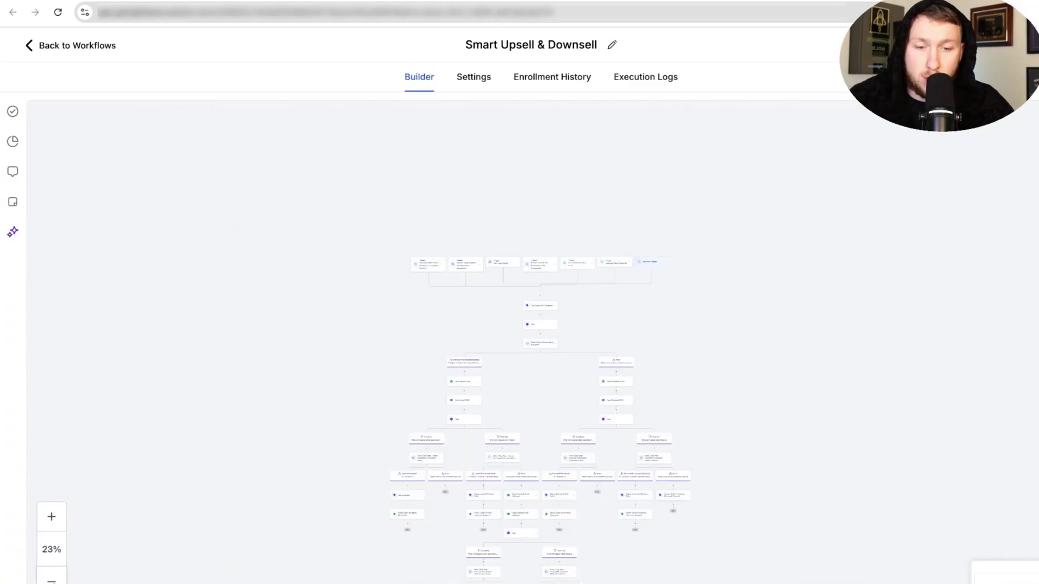
drag(186, 473, 178, 378)
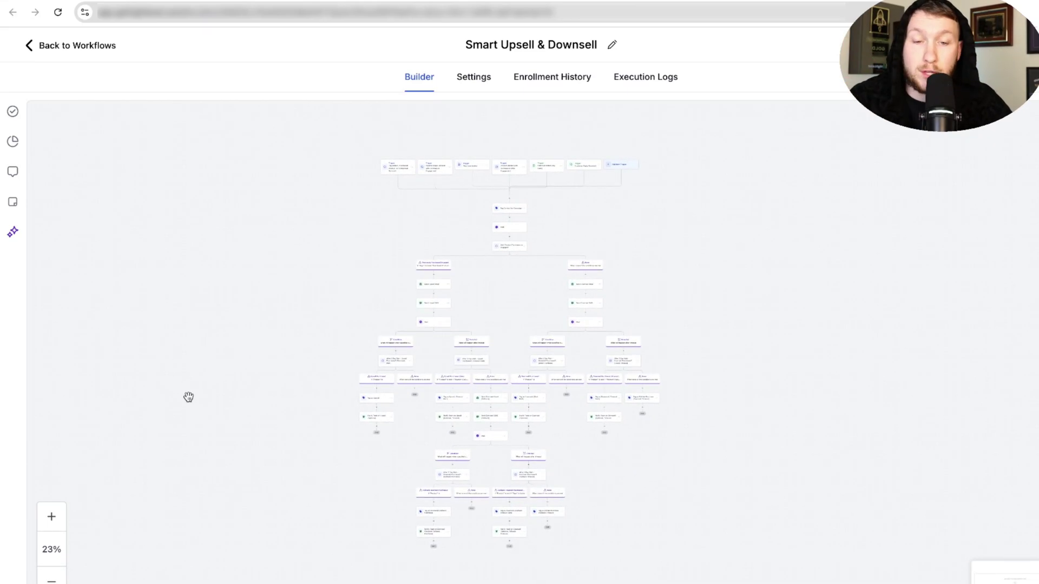
click(61, 518)
click(63, 517)
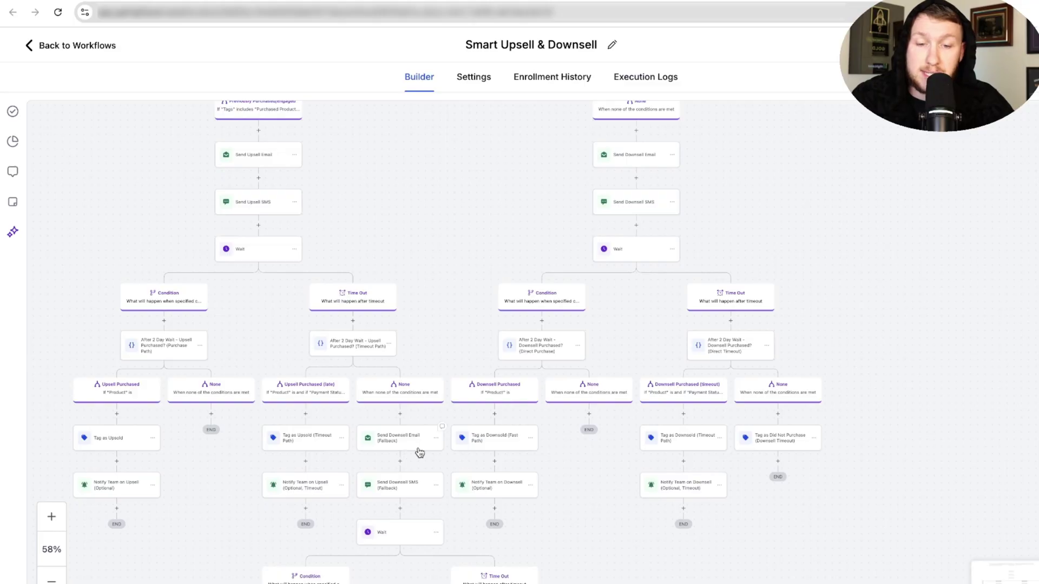
scroll(473, 373, up, 3)
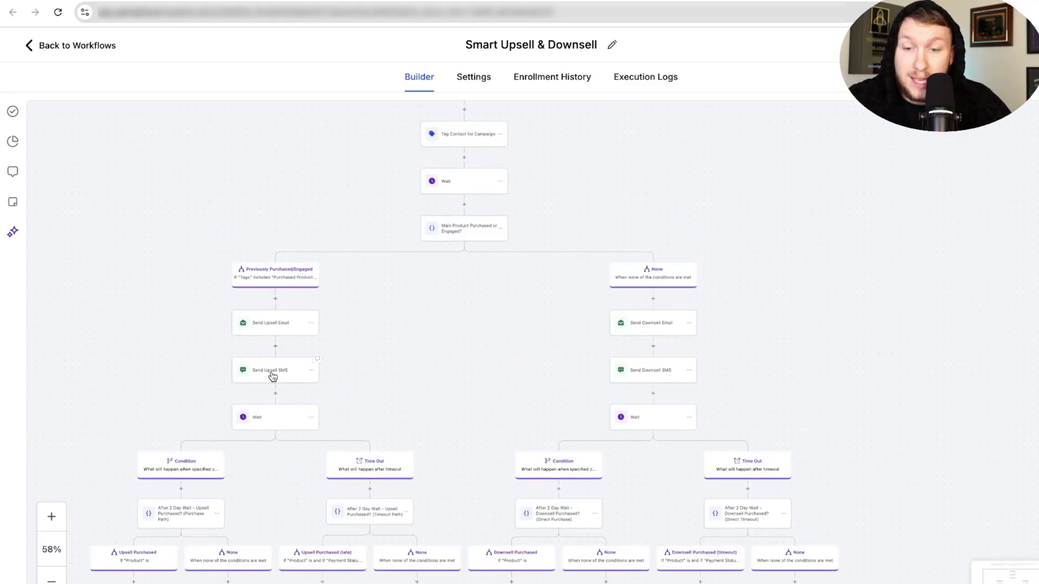
- Read the subject and message of the Send Downsell Email action on the None branch, and close its settings
click(644, 327)
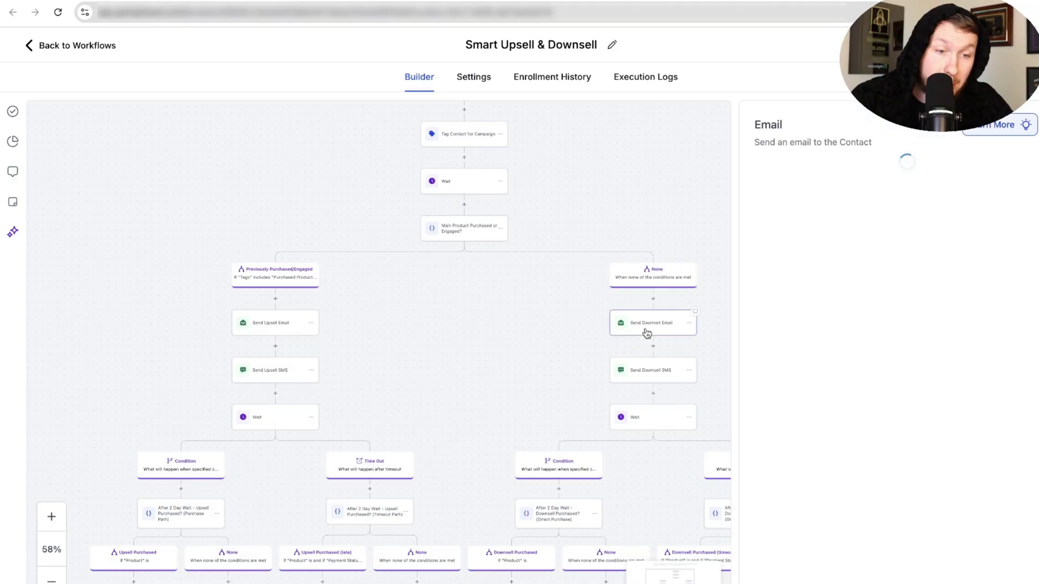
scroll(865, 373, down, 5)
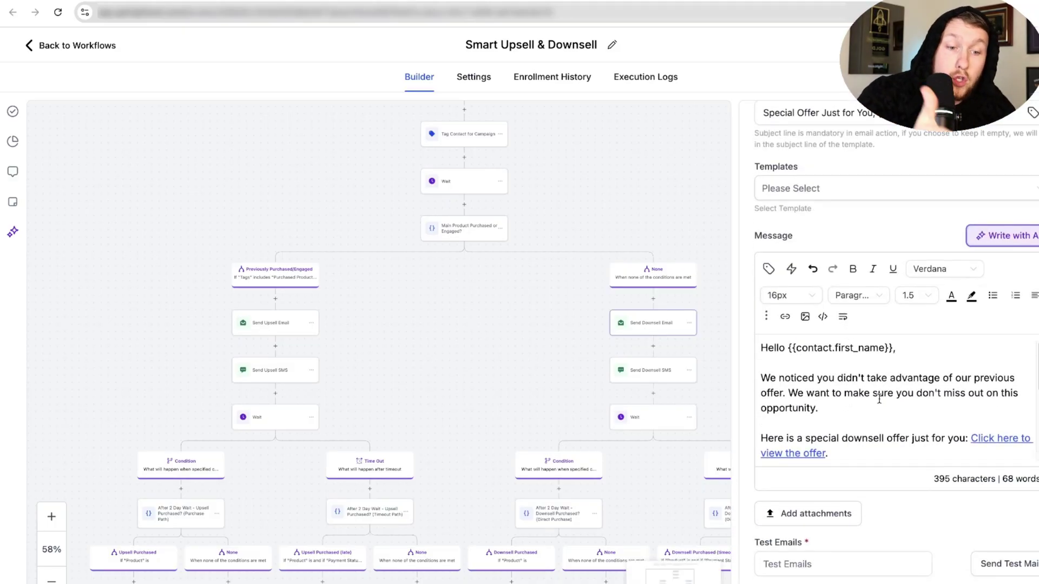
scroll(879, 400, up, 5)
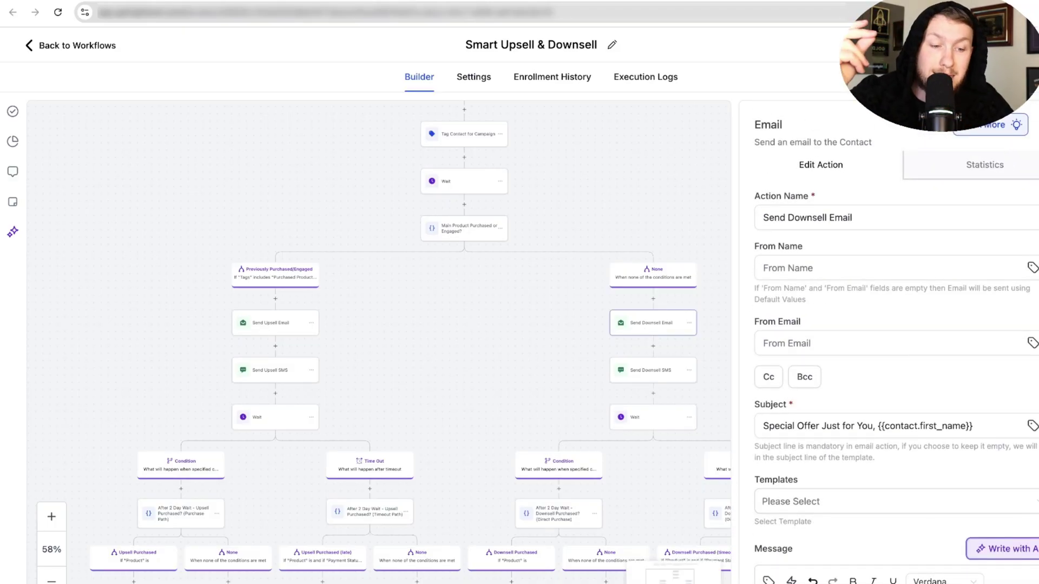
key(Escape)
drag(797, 392, 835, 461)
- Examine the two-day wait conditions, purchase checks, tagging actions and fallback downsell branches below the upsell and downsell messages
scroll(834, 390, down, 5)
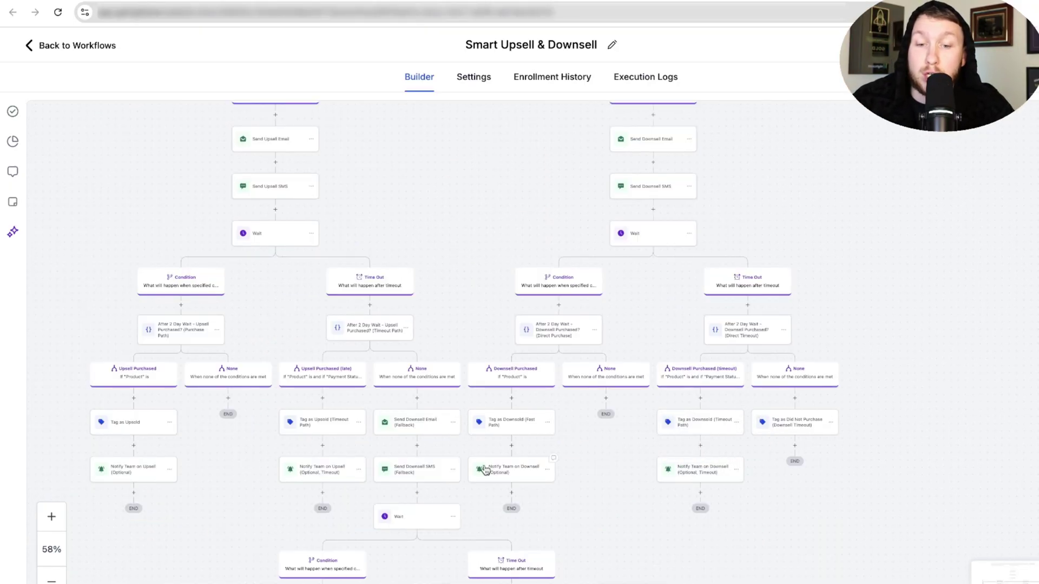
scroll(604, 484, down, 5)
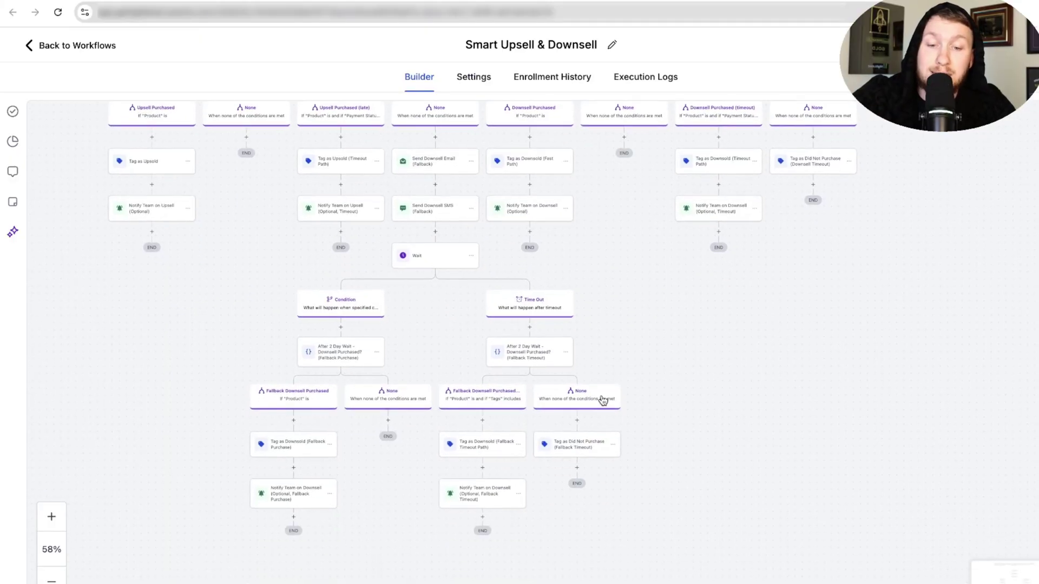
drag(647, 343, 739, 504)
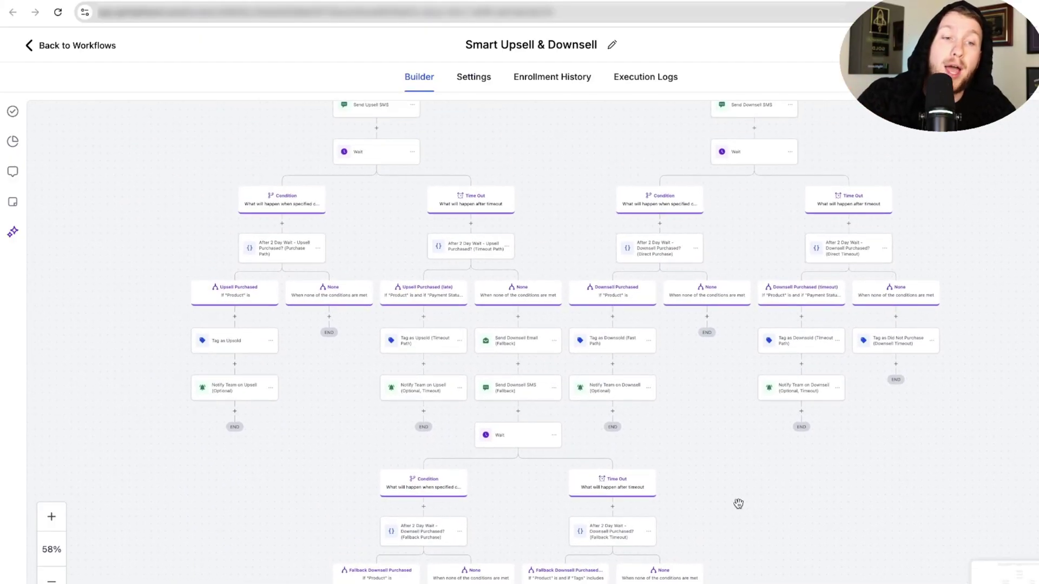
drag(968, 141, 963, 300)
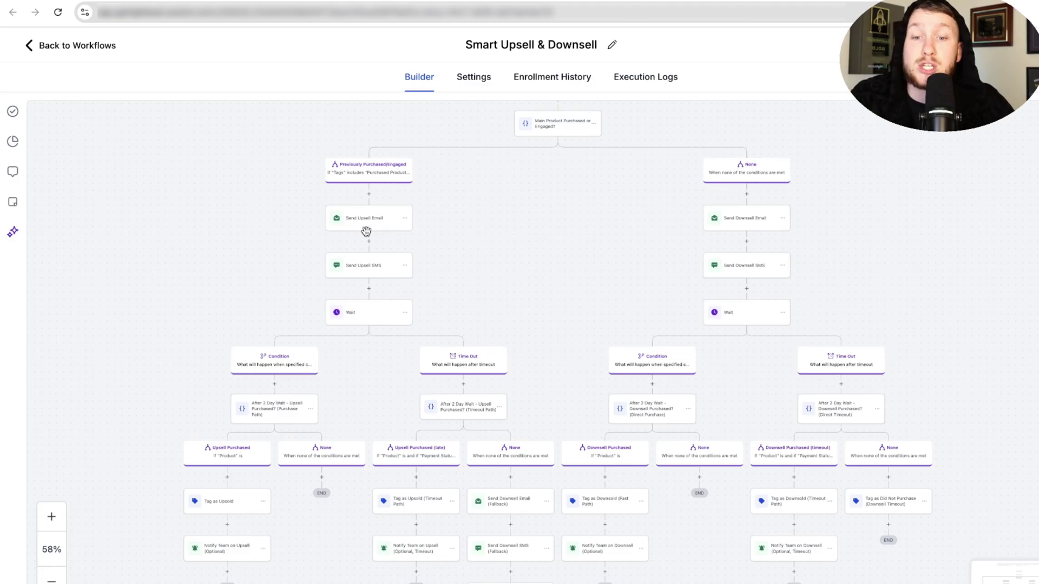
drag(494, 226, 470, 456)
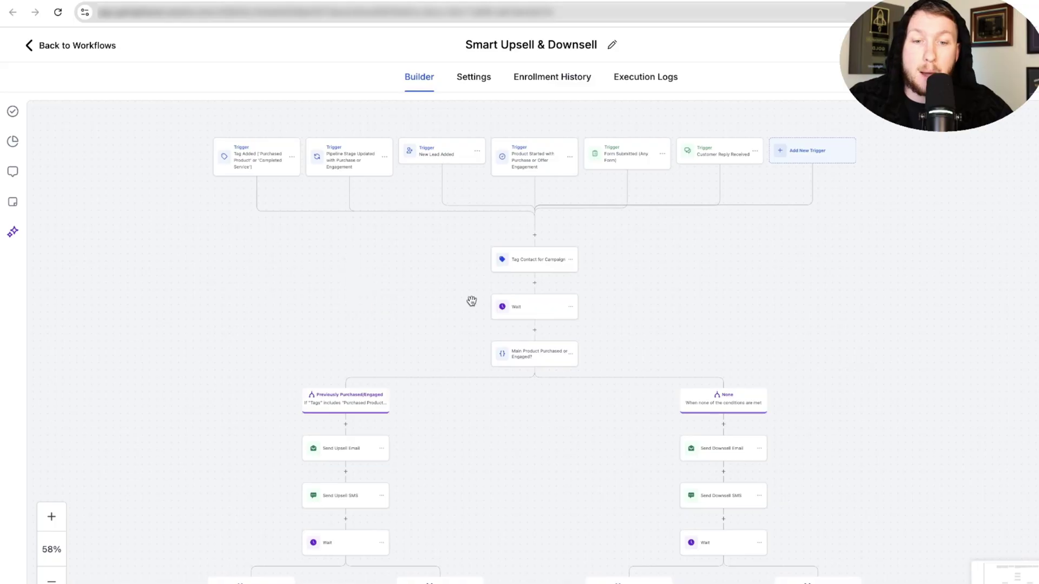
scroll(585, 318, down, 5)
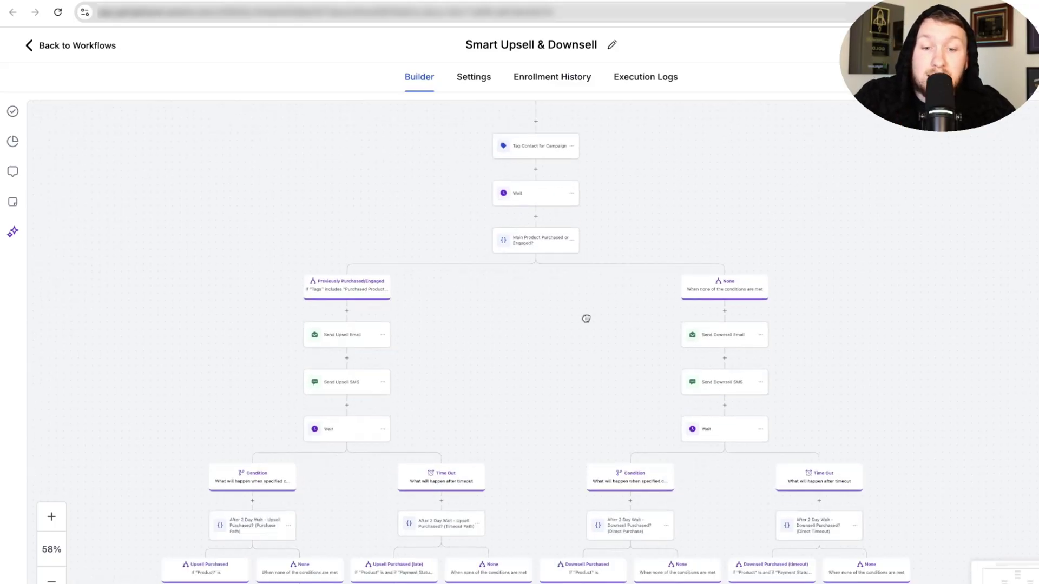
scroll(619, 413, down, 7)
drag(689, 352, 819, 478)
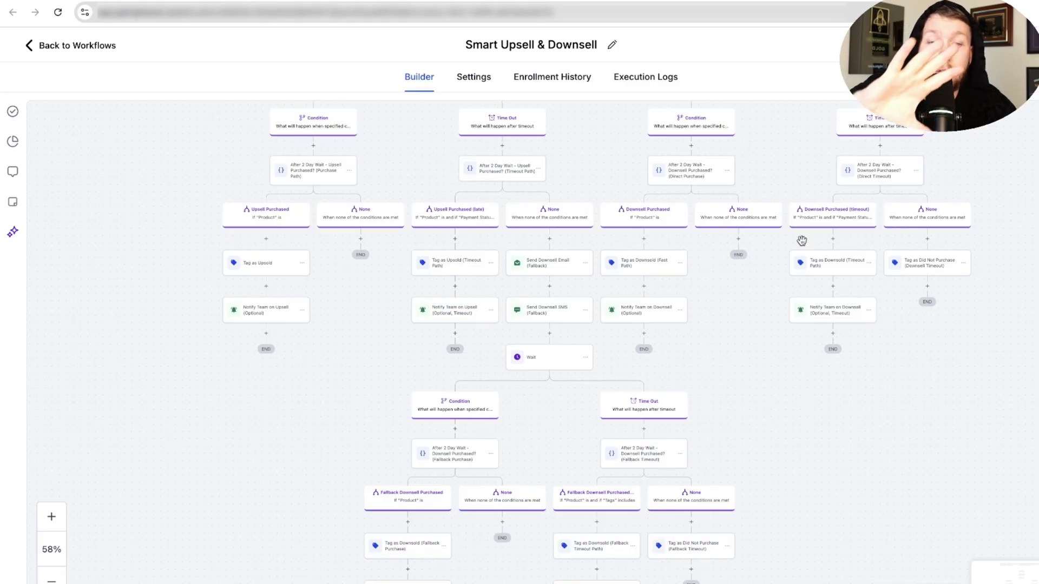
drag(907, 418, 835, 454)
drag(573, 179, 530, 510)
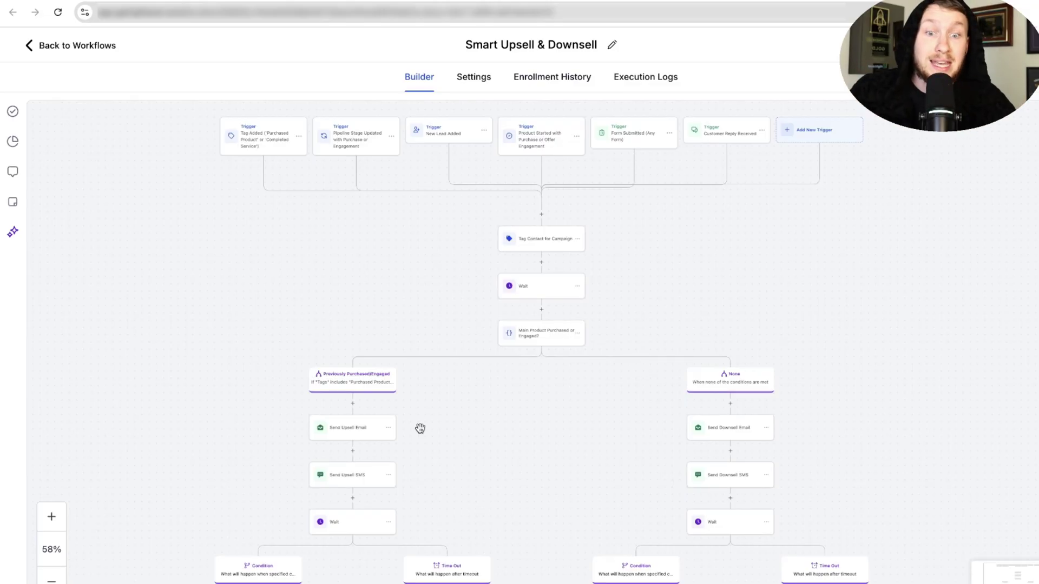
- Compare the Previously Purchased/Engaged path with the None path below the main product purchase check
drag(587, 515, 554, 309)
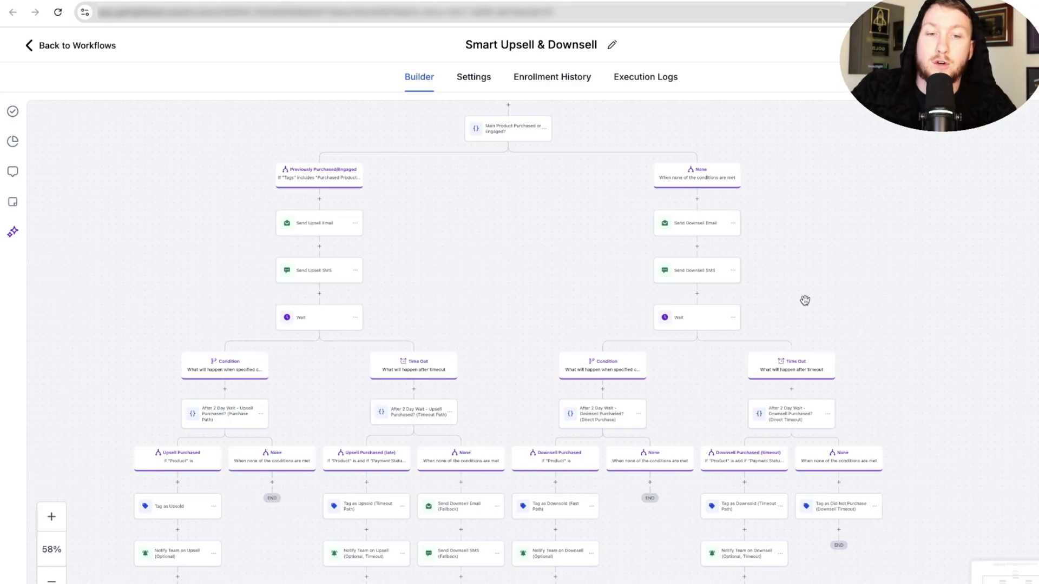
drag(445, 211, 517, 419)
scroll(517, 419, down, 7)
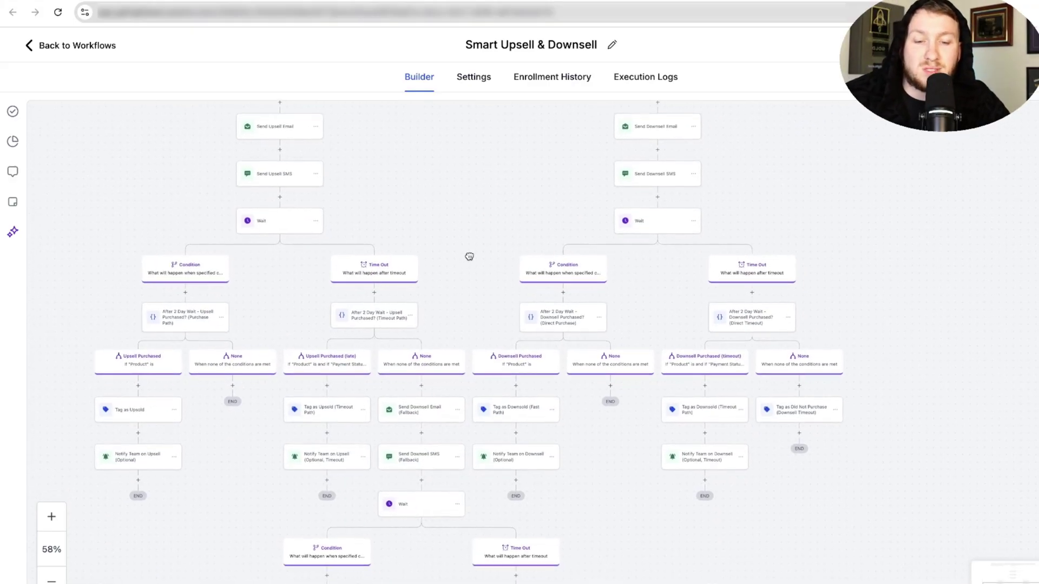
scroll(563, 394, up, 7)
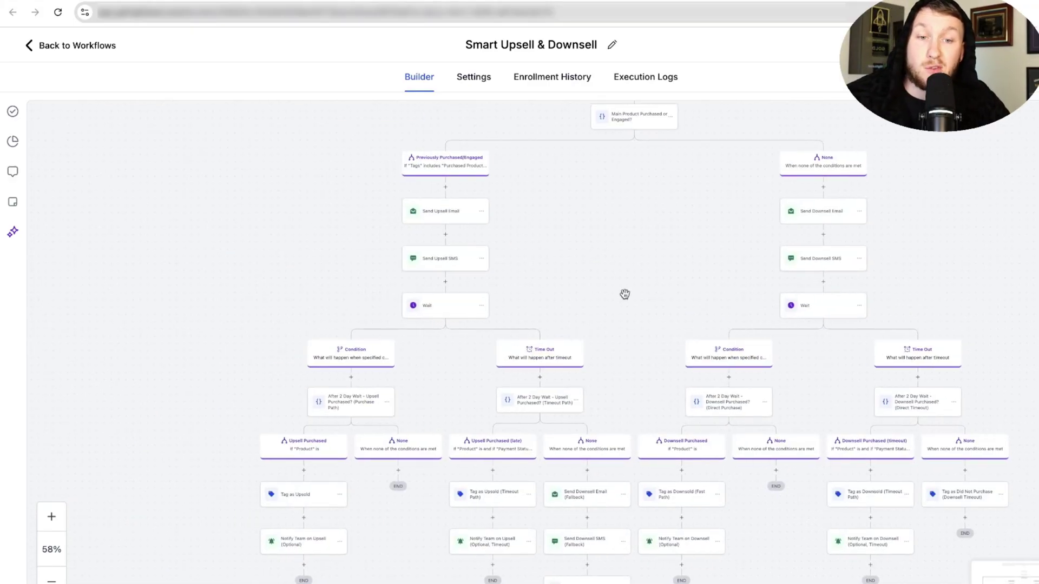
mouse_move(681, 308)
mouse_down()
mouse_move(689, 324)
mouse_move(689, 308)
mouse_up()
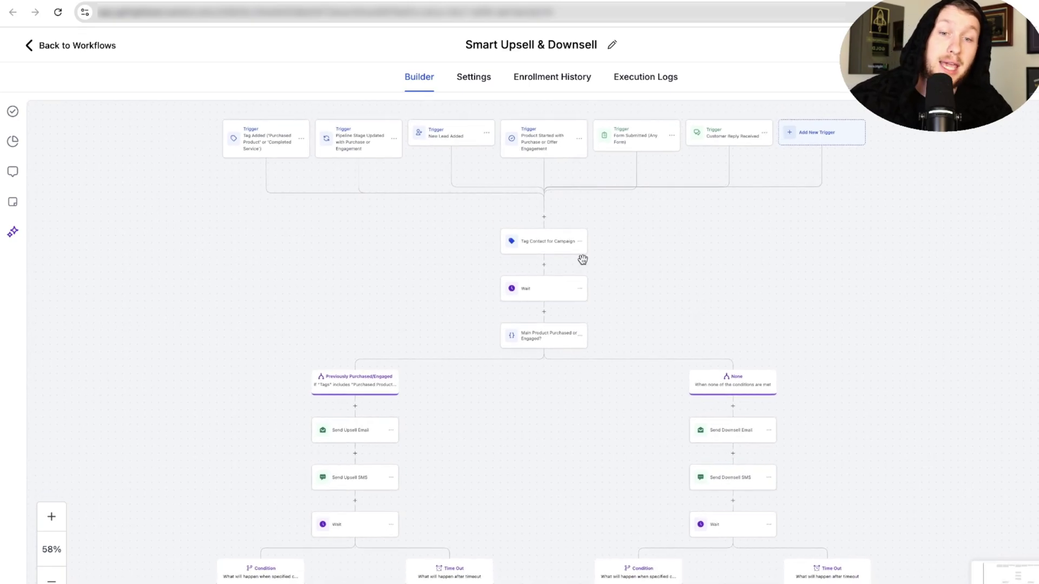
scroll(593, 395, down, 6)
scroll(568, 262, up, 2)
drag(568, 262, 538, 501)
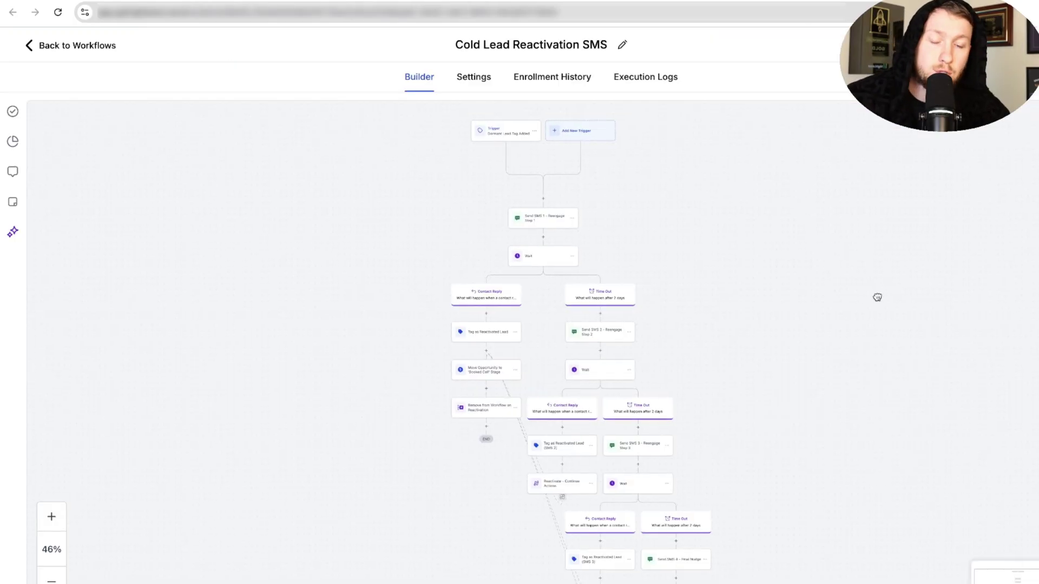
- Examine the Cold Lead Reactivation SMS sequence from the Dormant Lead Tag Added trigger through the Final Nudge message
click(49, 515)
scroll(991, 401, down, 4)
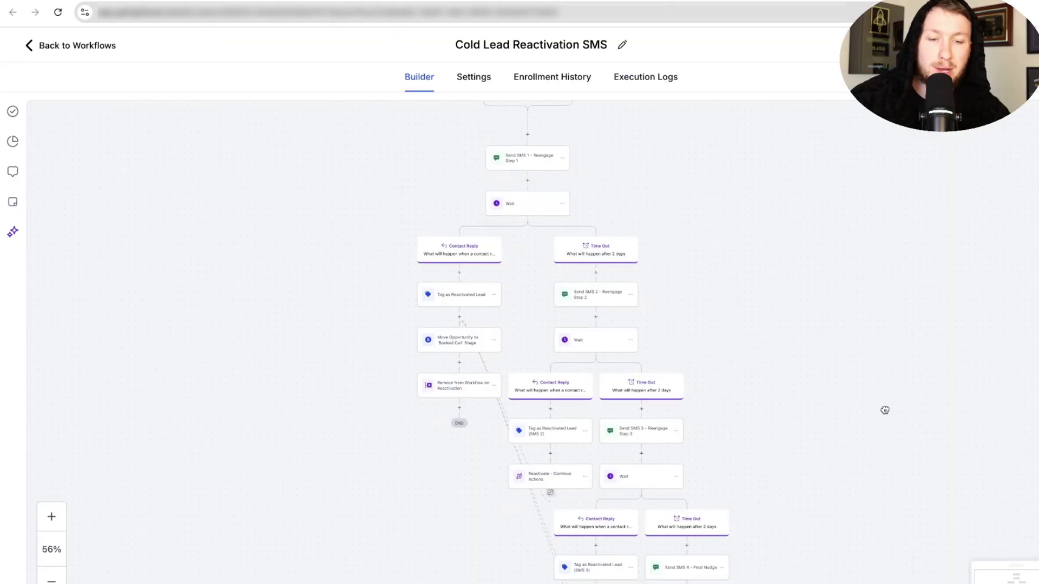
scroll(875, 294, up, 2)
drag(889, 415, 879, 487)
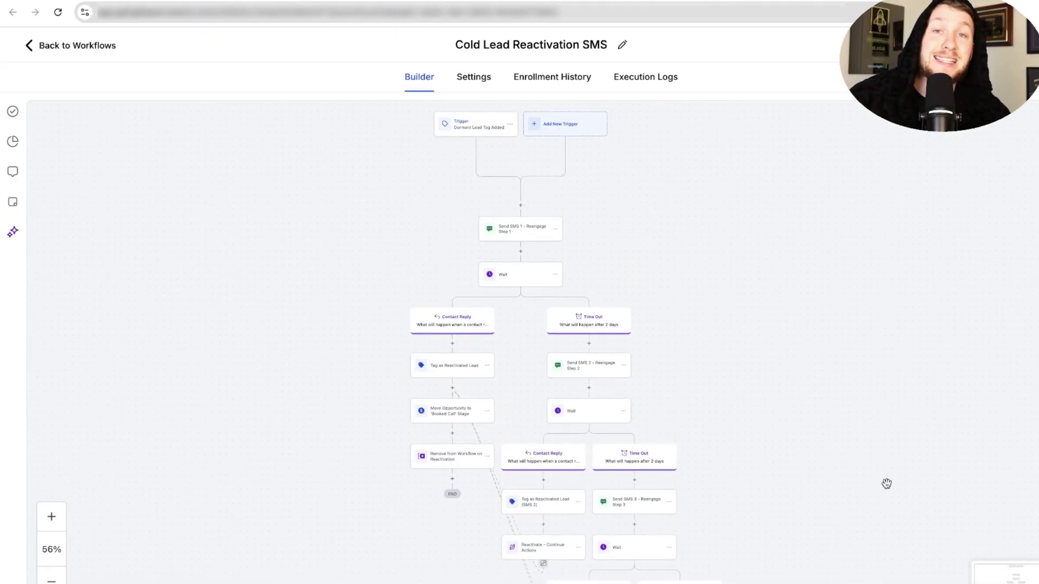
scroll(846, 480, left, 1)
scroll(846, 480, up, 1)
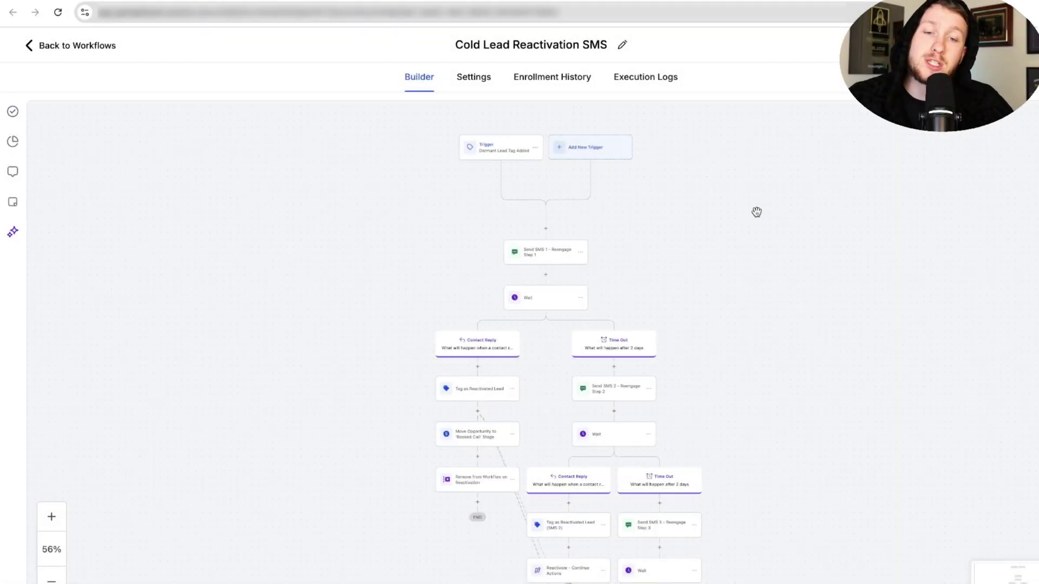
scroll(749, 208, down, 3)
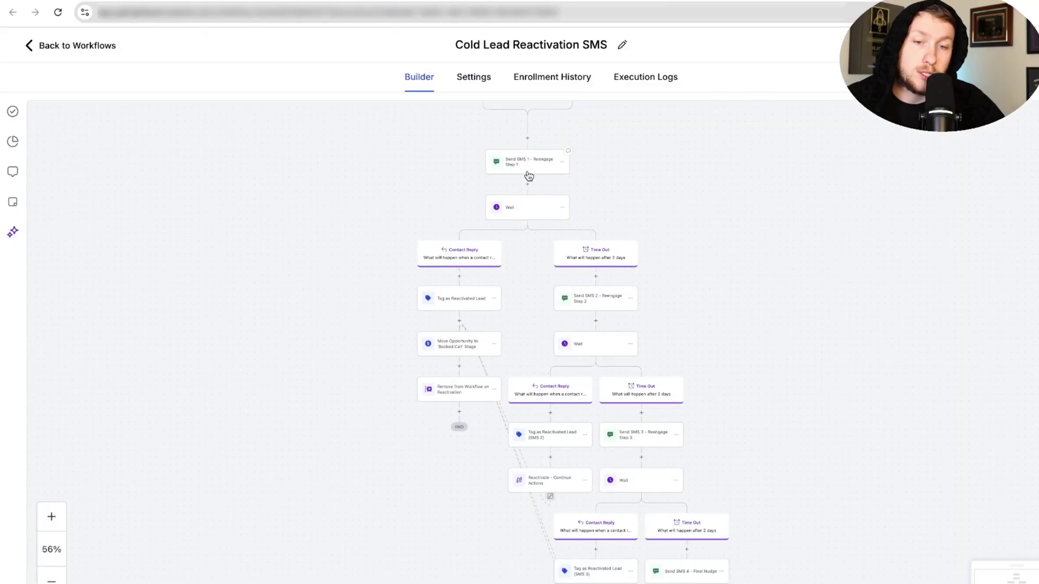
scroll(726, 324, down, 2)
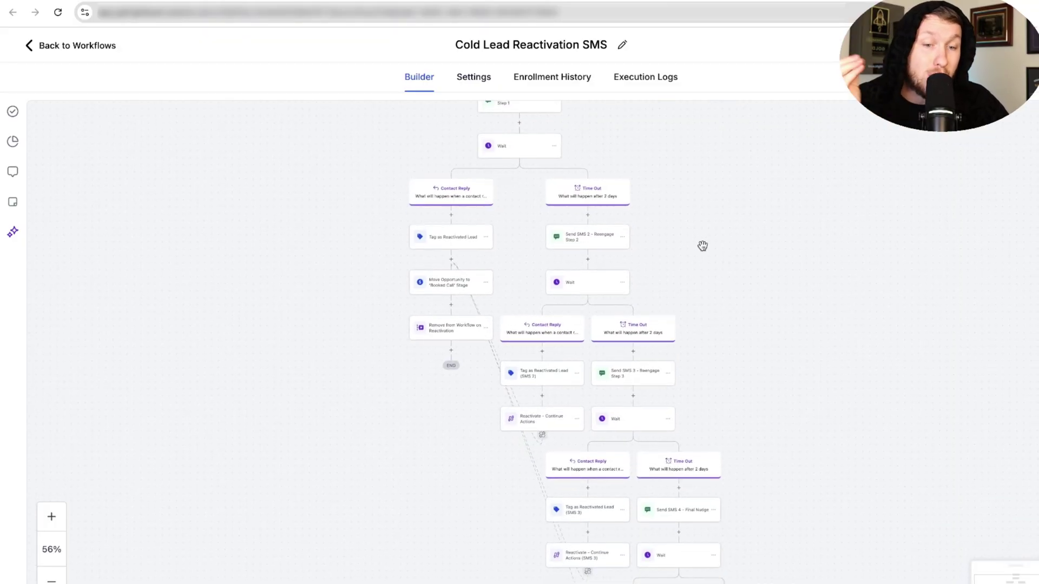
scroll(706, 266, down, 2)
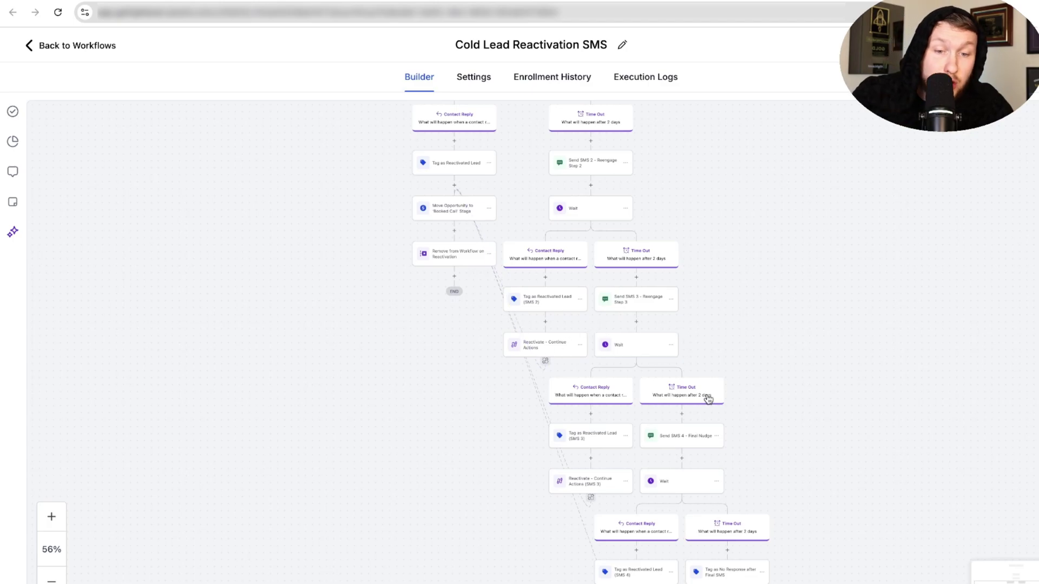
scroll(777, 274, down, 2)
- Inspect the Contact Reply and Time Out branches of the Cold Lead Reactivation SMS workflow up close, back up to the trigger
click(52, 517)
click(52, 518)
mouse_move(390, 329)
mouse_down()
mouse_move(324, 287)
mouse_move(308, 448)
mouse_up()
scroll(309, 336, up, 2)
scroll(300, 336, up, 3)
scroll(308, 448, up, 4)
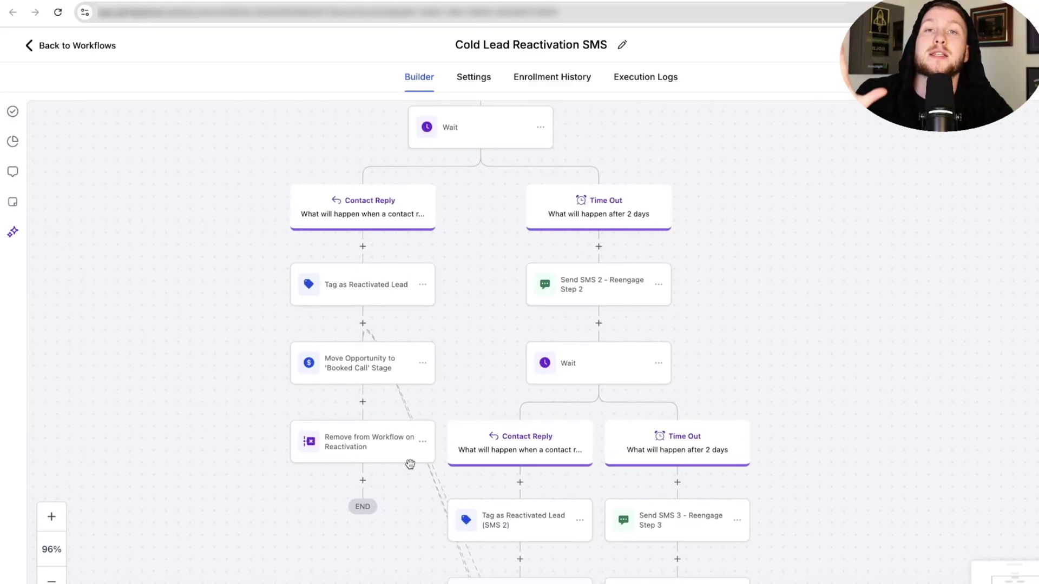
drag(490, 320, 473, 510)
scroll(612, 393, up, 2)
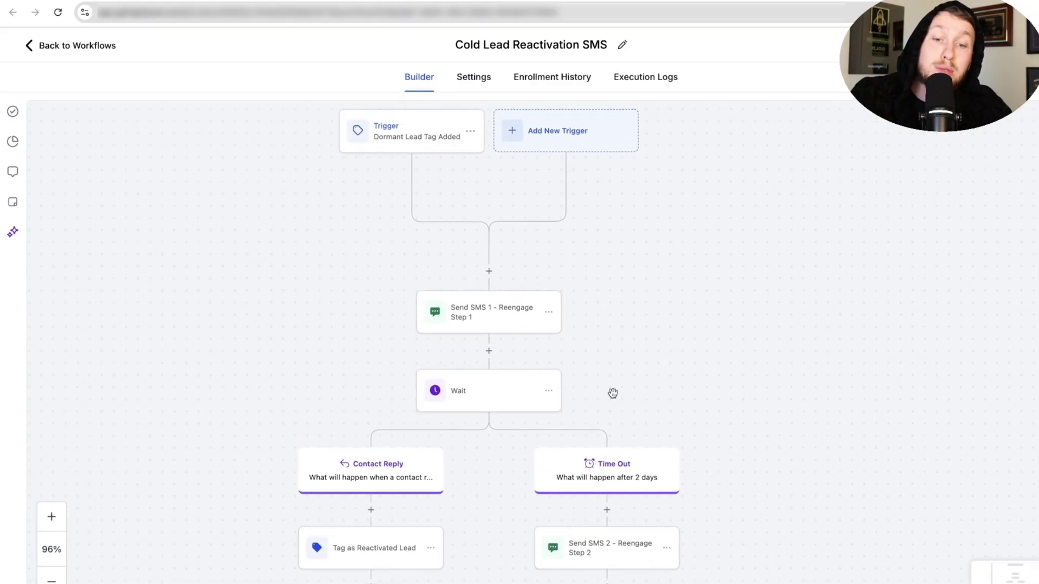
- Open the Send SMS 1 - Reengage Step 1 action, read its message text and close it
scroll(617, 322, up, 1)
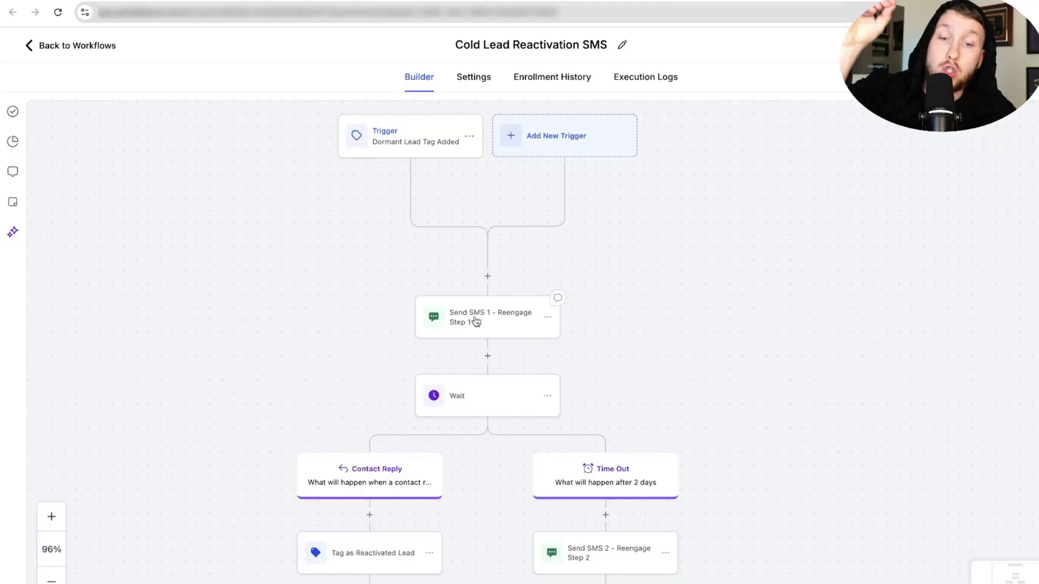
drag(661, 334, 652, 232)
click(428, 204)
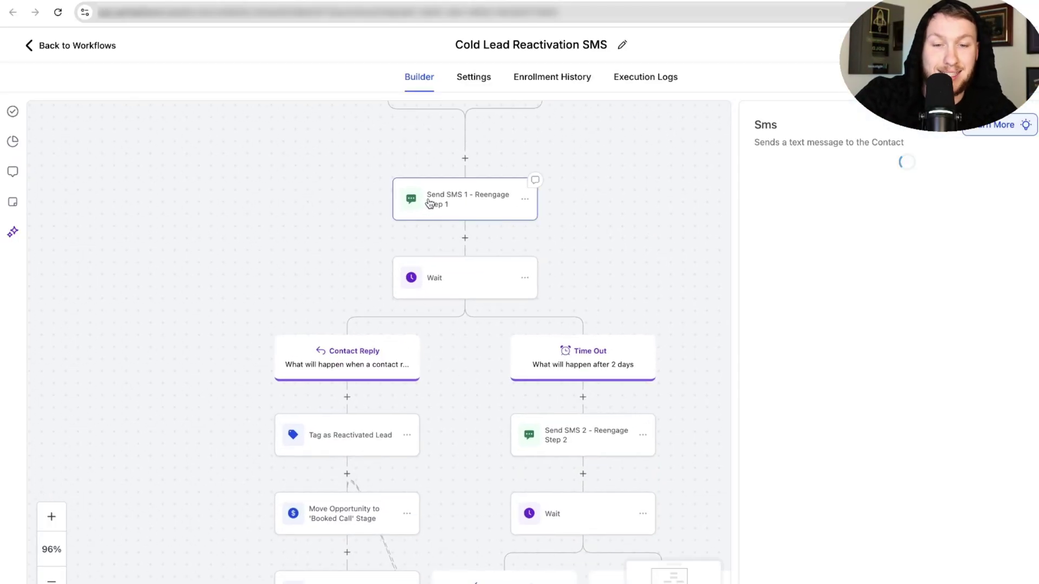
scroll(843, 400, down, 1)
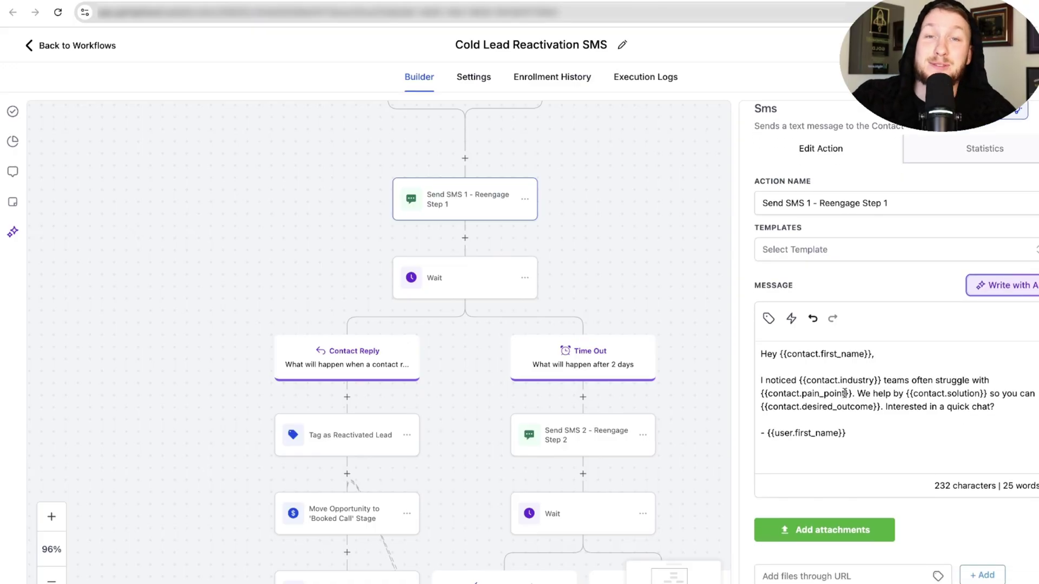
key(Escape)
- Look over the follow-up steps of the Cold Lead Reactivation SMS workflow and open the account's contacts
drag(720, 410, 747, 186)
scroll(801, 319, down, 4)
scroll(807, 311, up, 10)
scroll(807, 363, up, 3)
scroll(818, 318, down, 1)
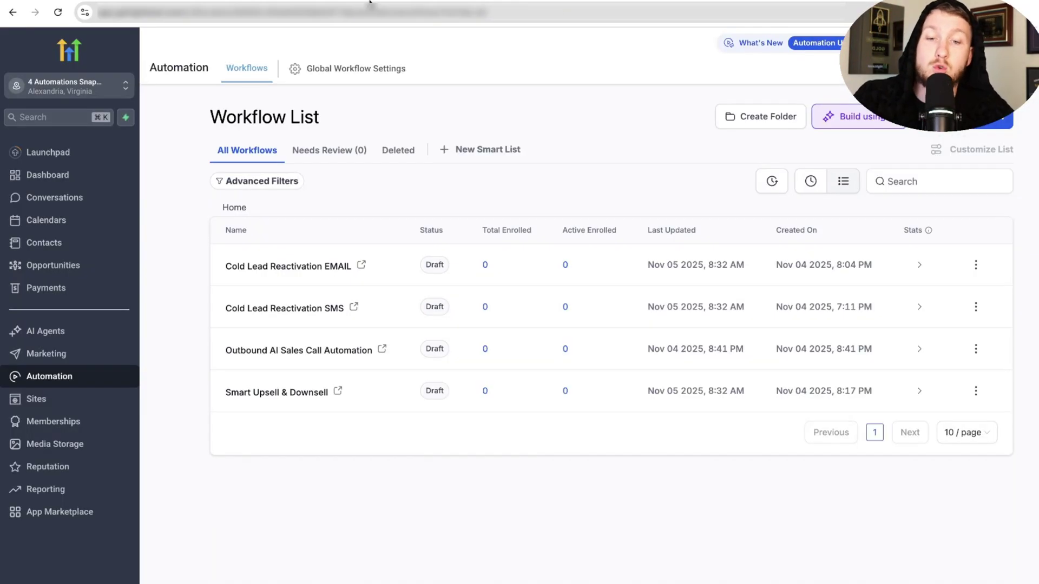
click(60, 243)
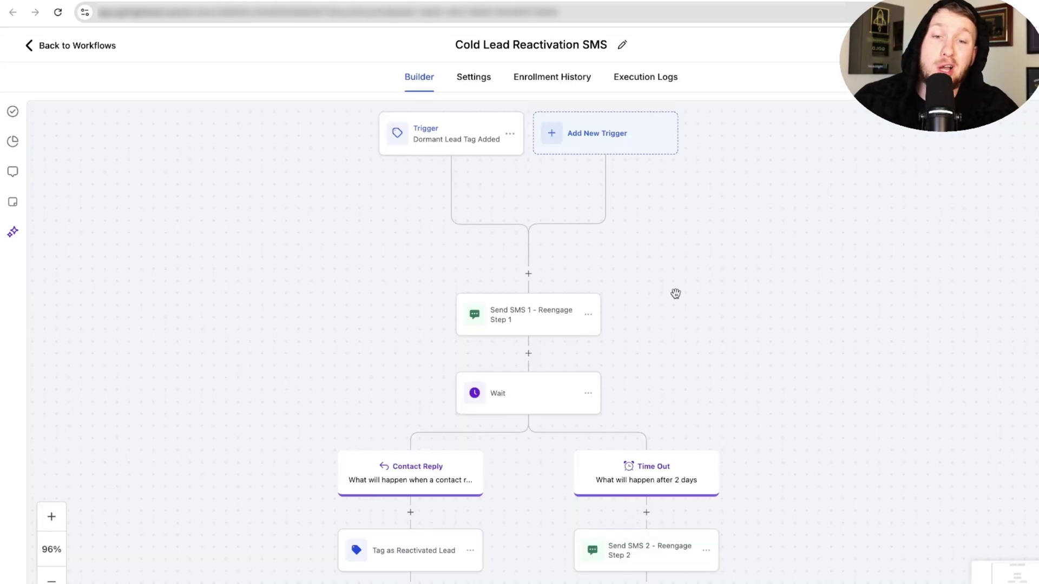
- Examine the SMS reactivation flow from its trigger through the SMS 2, SMS 3 and Final Nudge reply and time-out branches
scroll(675, 293, down, 2)
drag(854, 304, 879, 422)
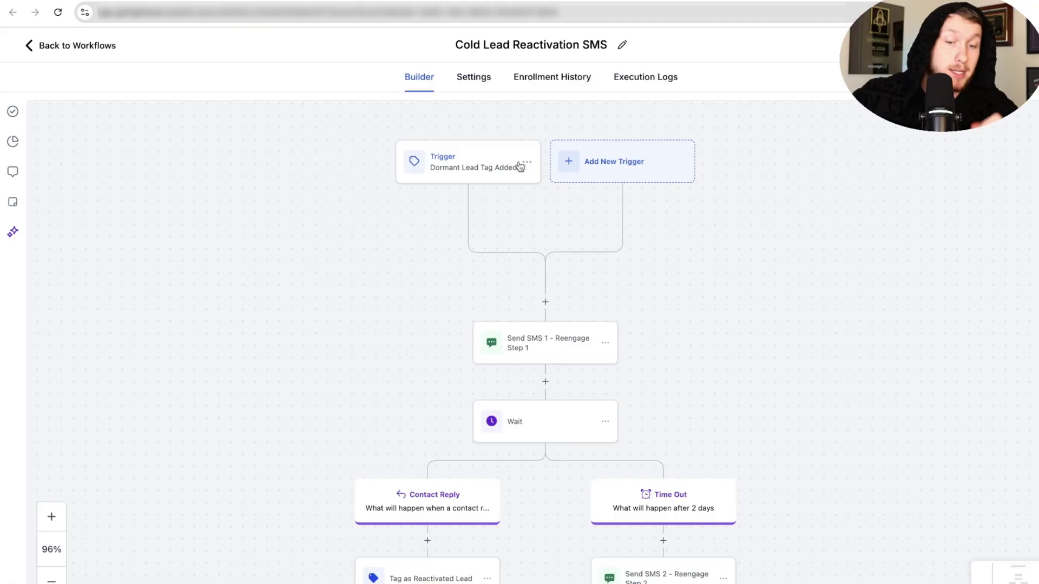
scroll(733, 327, down, 1)
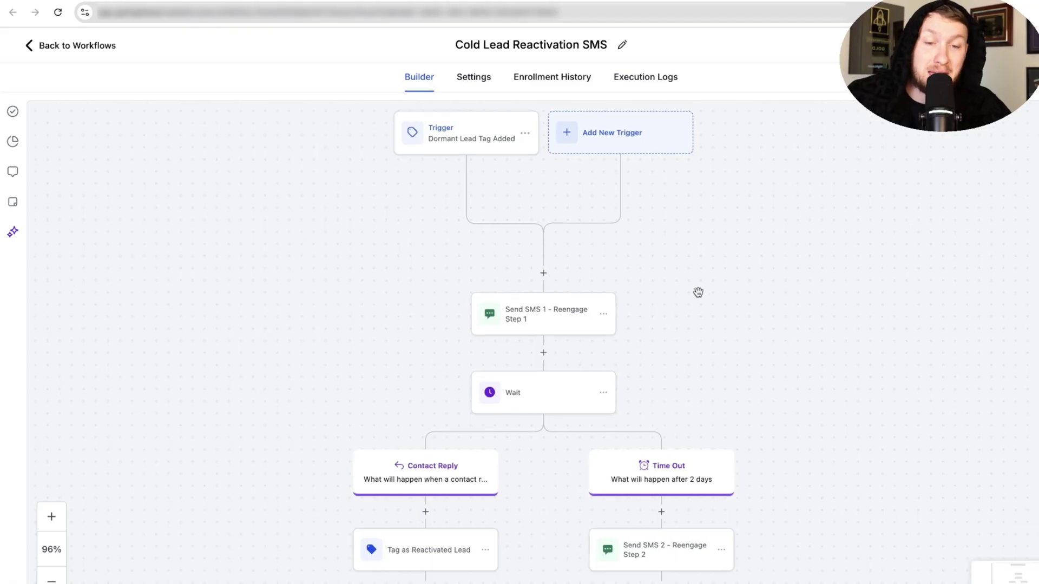
scroll(698, 292, down, 8)
scroll(916, 331, up, 8)
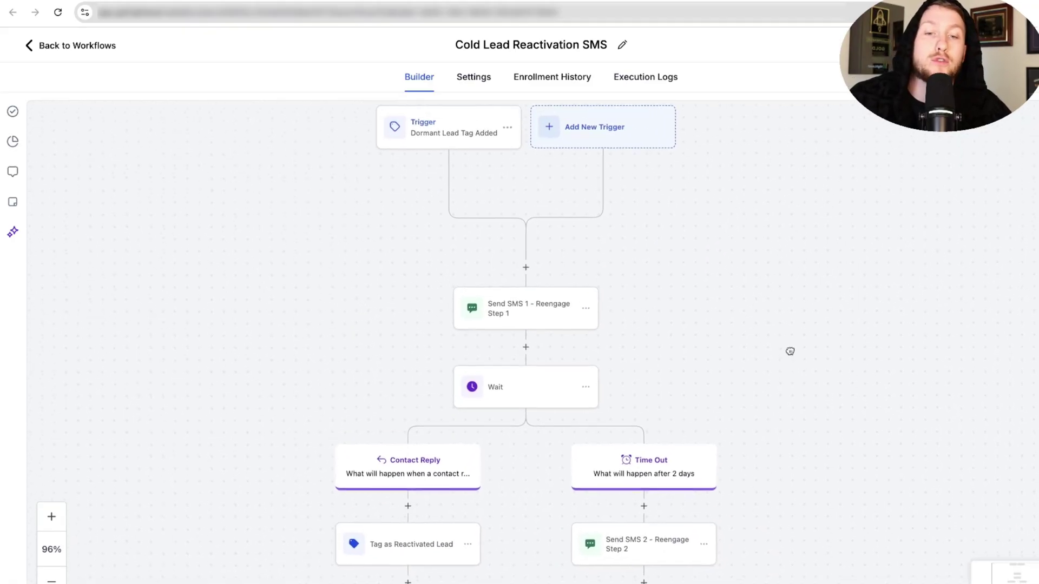
drag(790, 351, 798, 370)
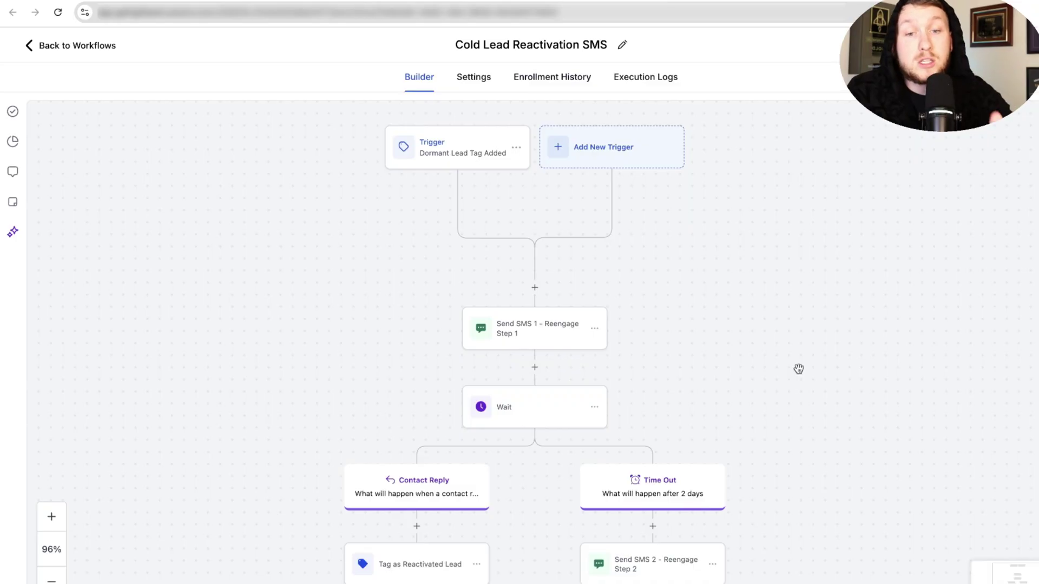
scroll(799, 369, down, 10)
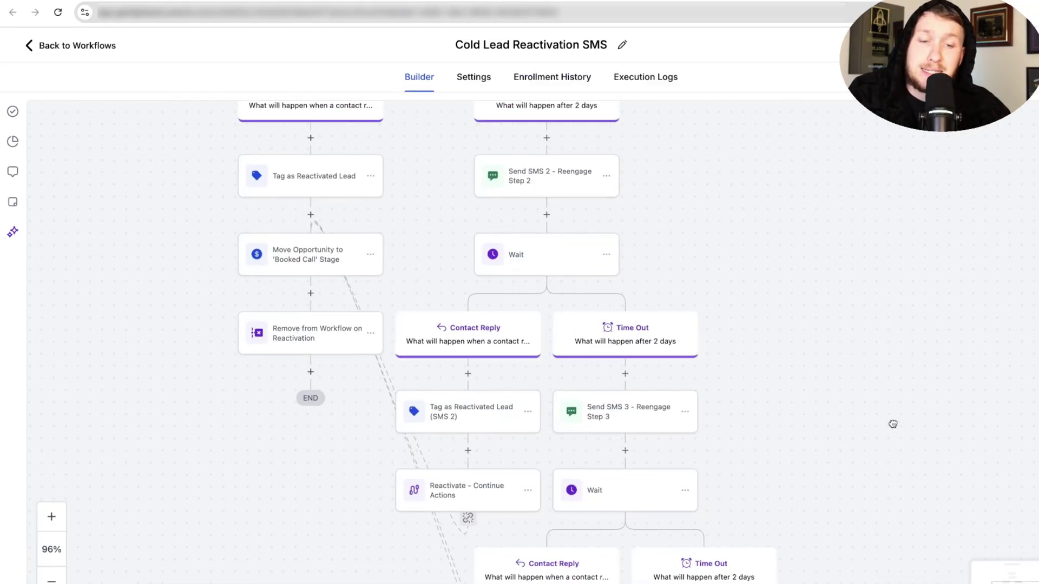
drag(890, 363, 892, 257)
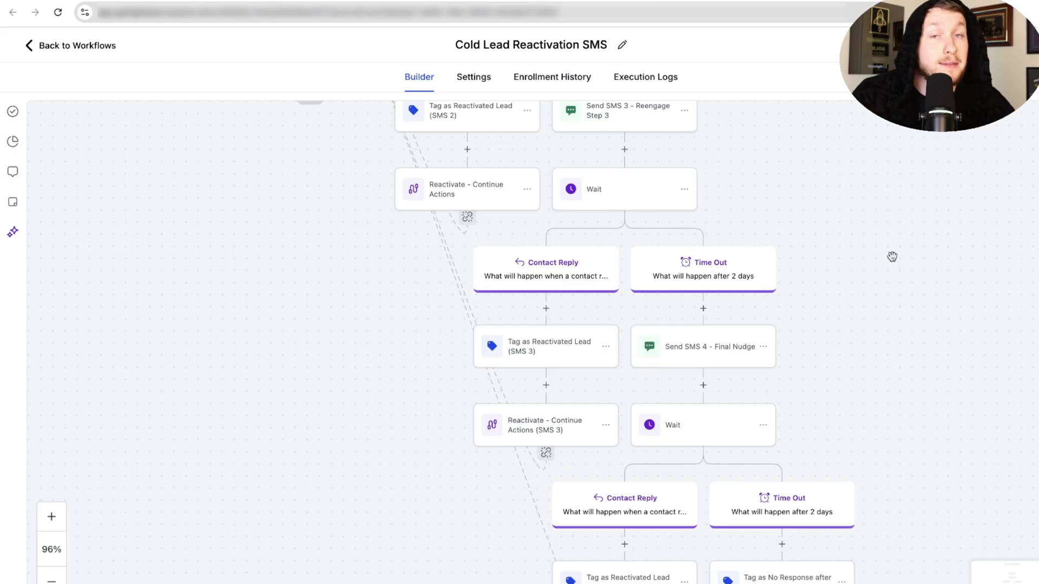
scroll(860, 228, down, 3)
drag(881, 246, 853, 407)
scroll(853, 407, up, 13)
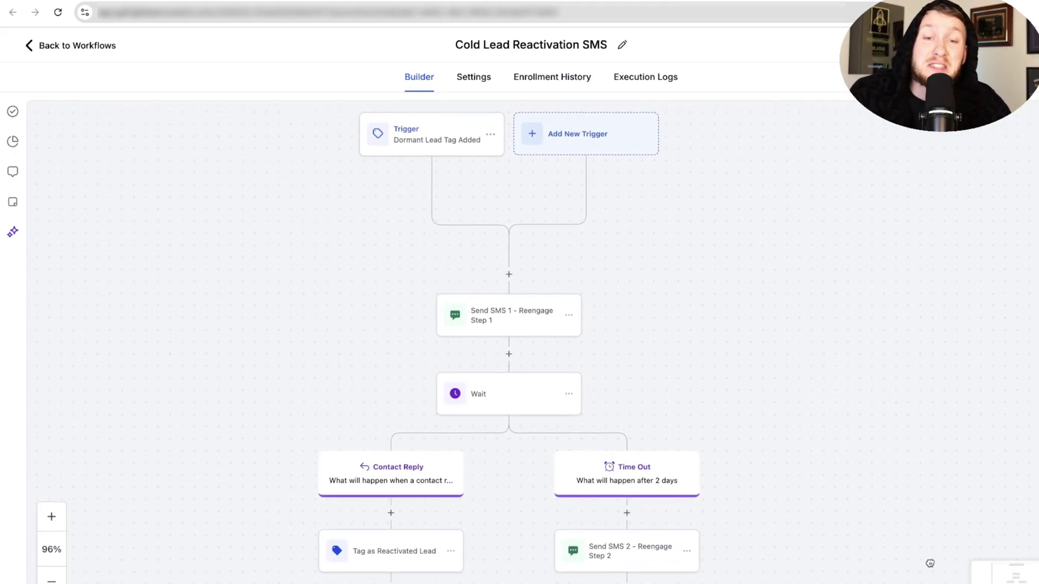
scroll(942, 561, up, 1)
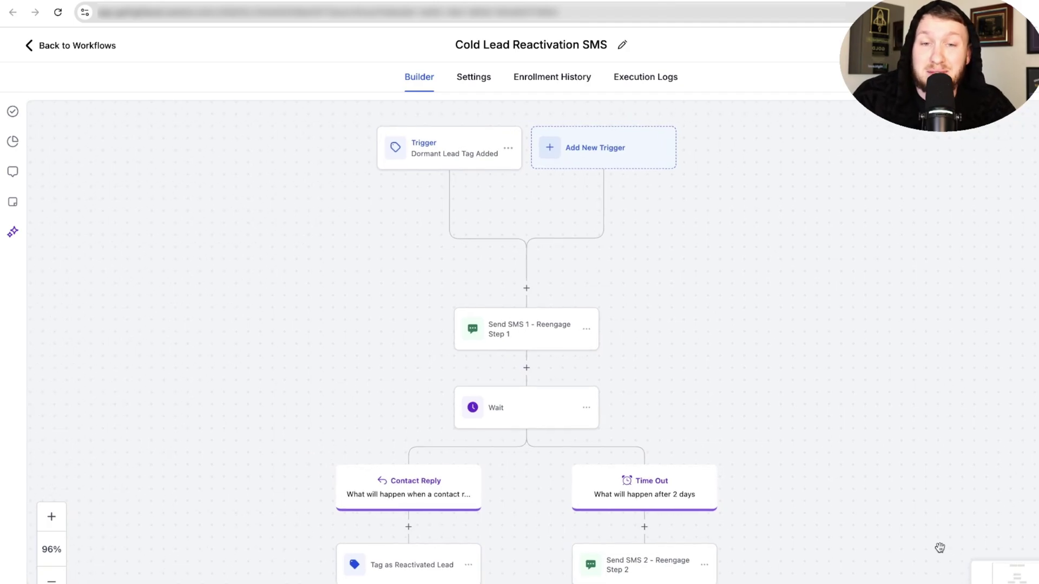
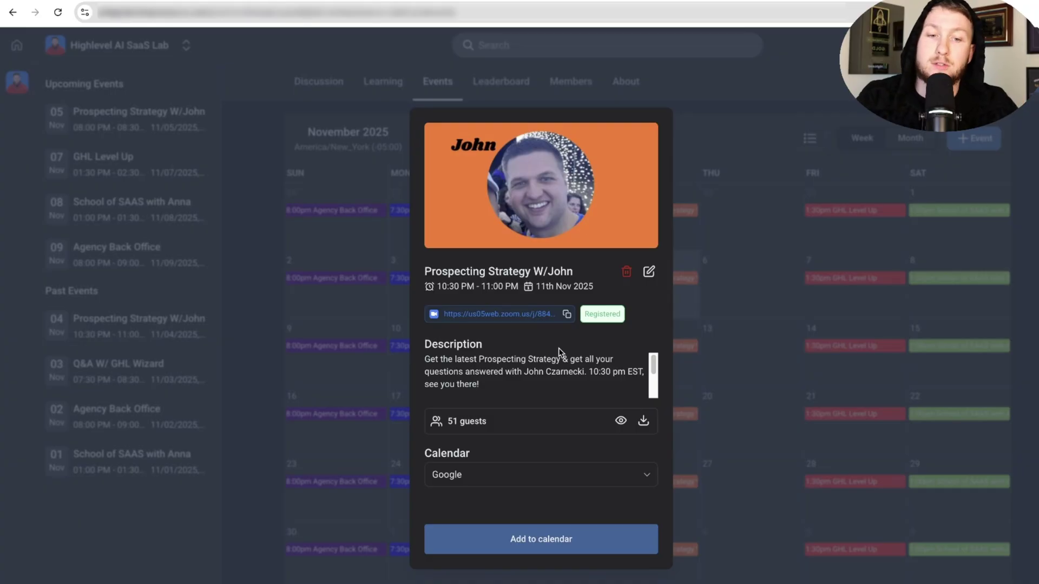
- Close the event details and browse the course catalog in the Highlevel AI SaaS Lab community
click(687, 219)
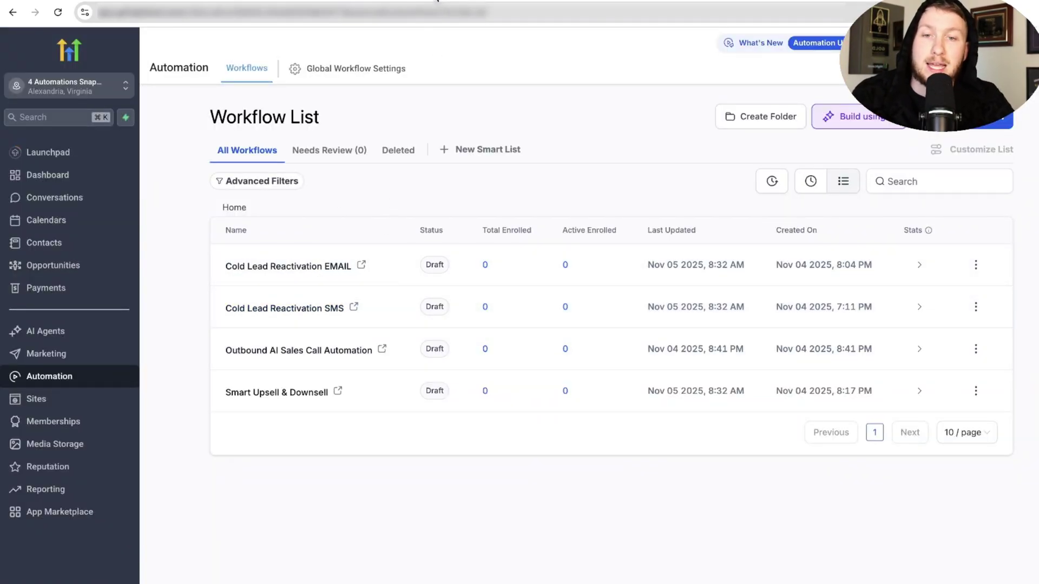
click(437, 1)
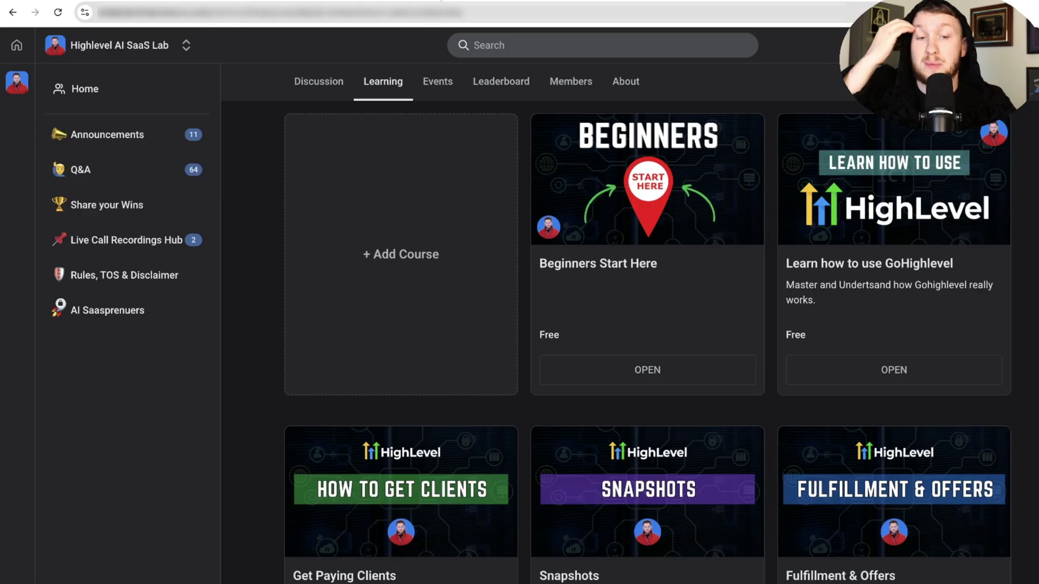
scroll(570, 241, down, 2)
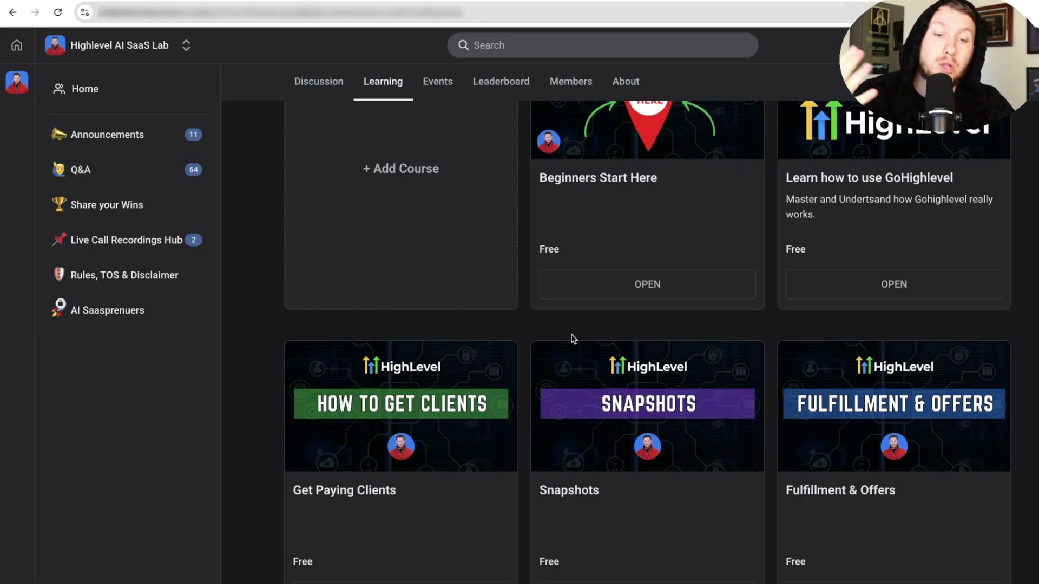
scroll(572, 344, up, 2)
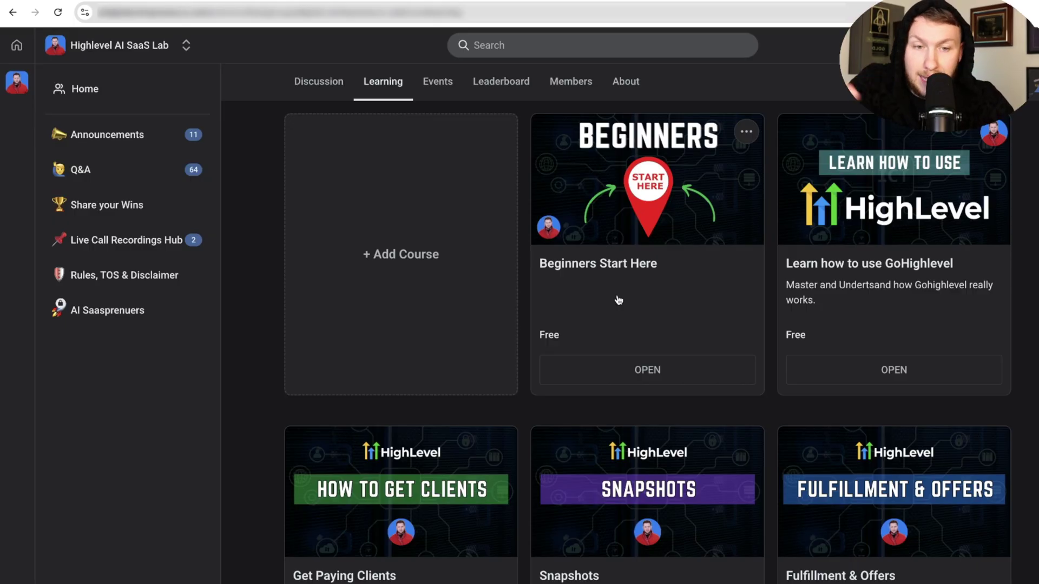
- View the community's events calendar for November 2025
click(447, 85)
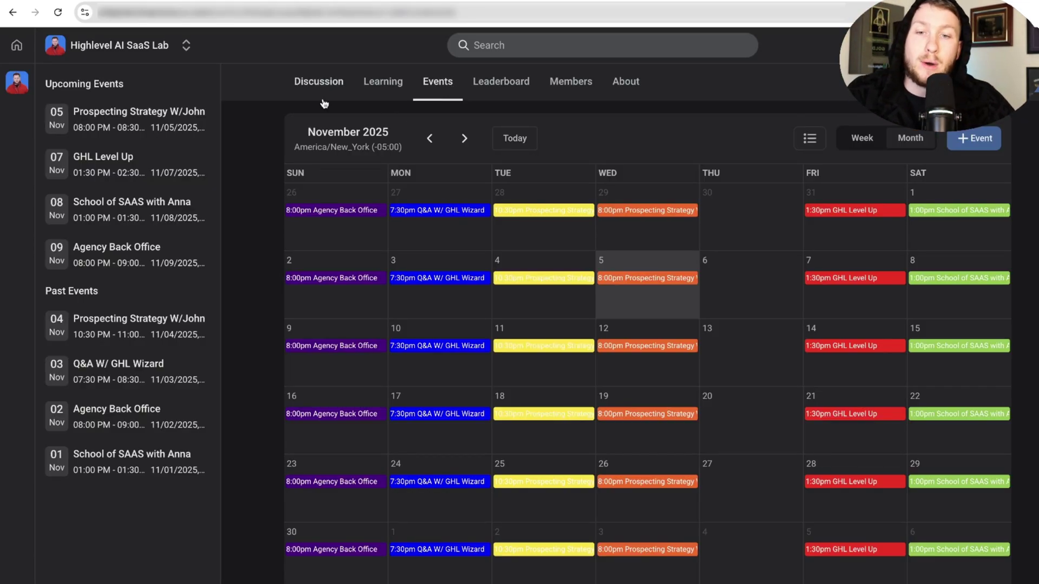
drag(323, 103, 394, 51)
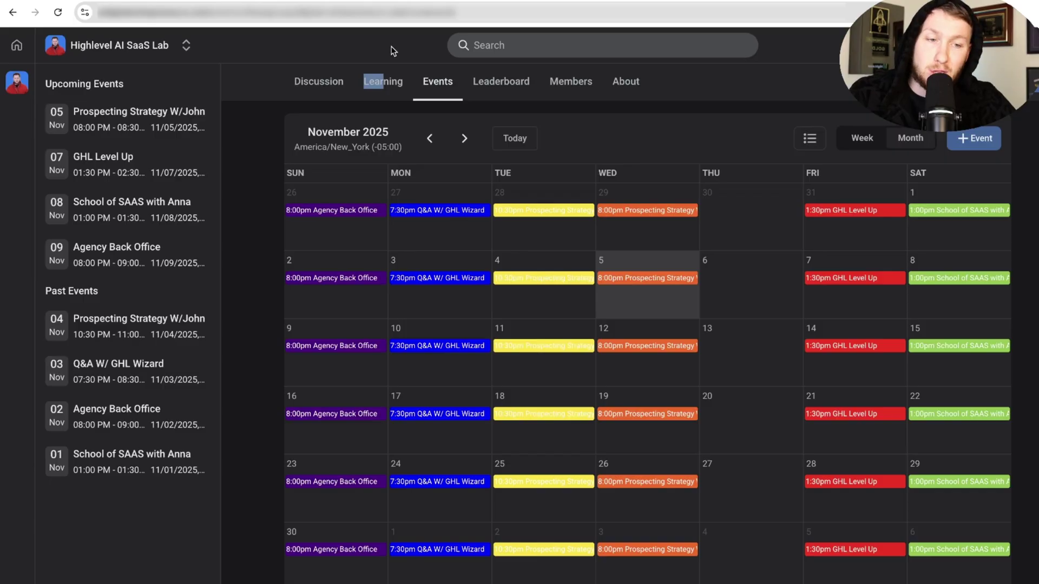
click(394, 51)
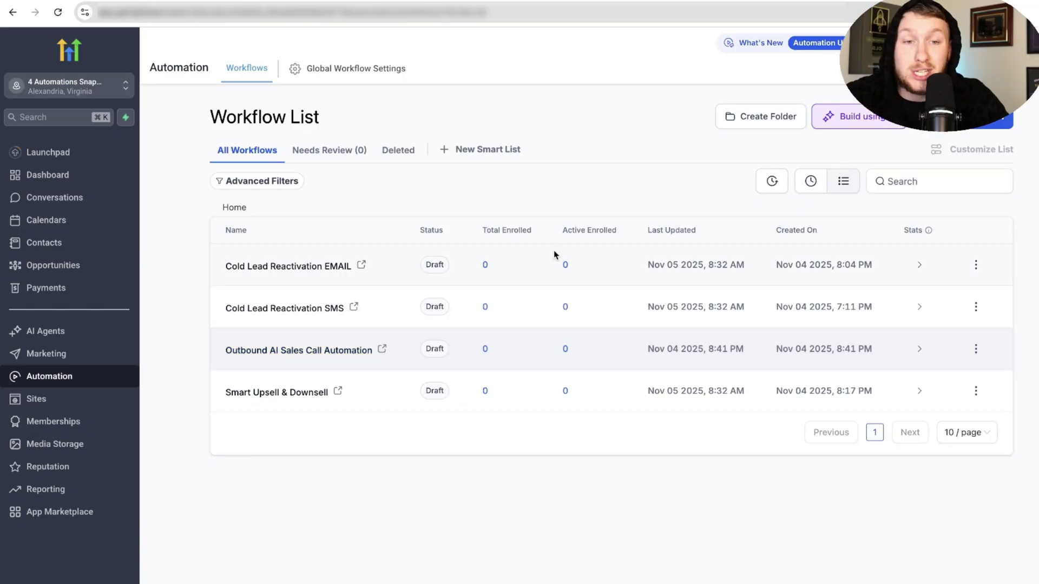
- Open the Outbound AI Sales Call Automation workflow and enlarge its canvas to 77%
click(330, 355)
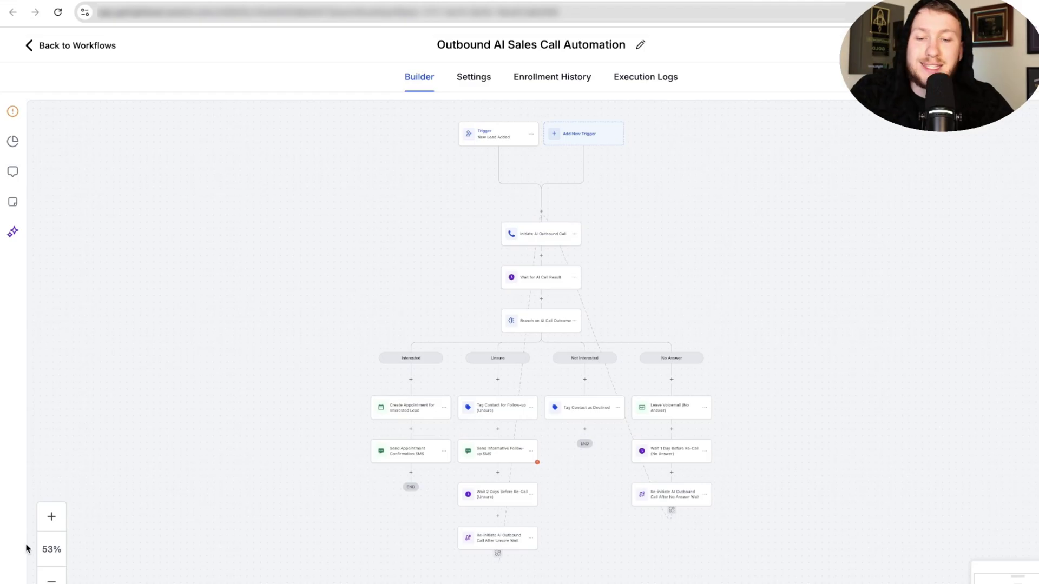
click(50, 518)
click(51, 518)
drag(195, 352, 212, 453)
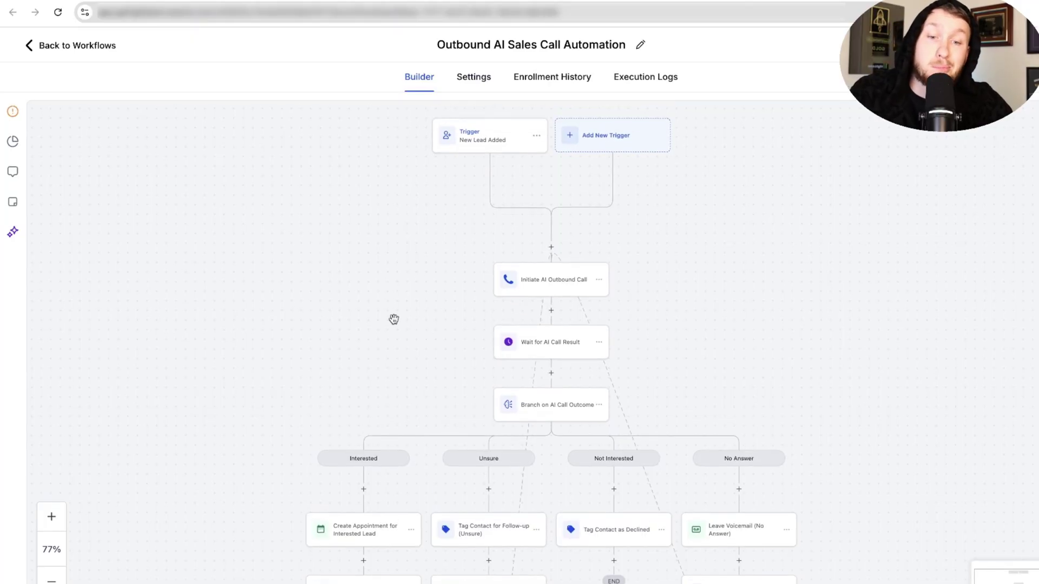
drag(660, 311, 658, 302)
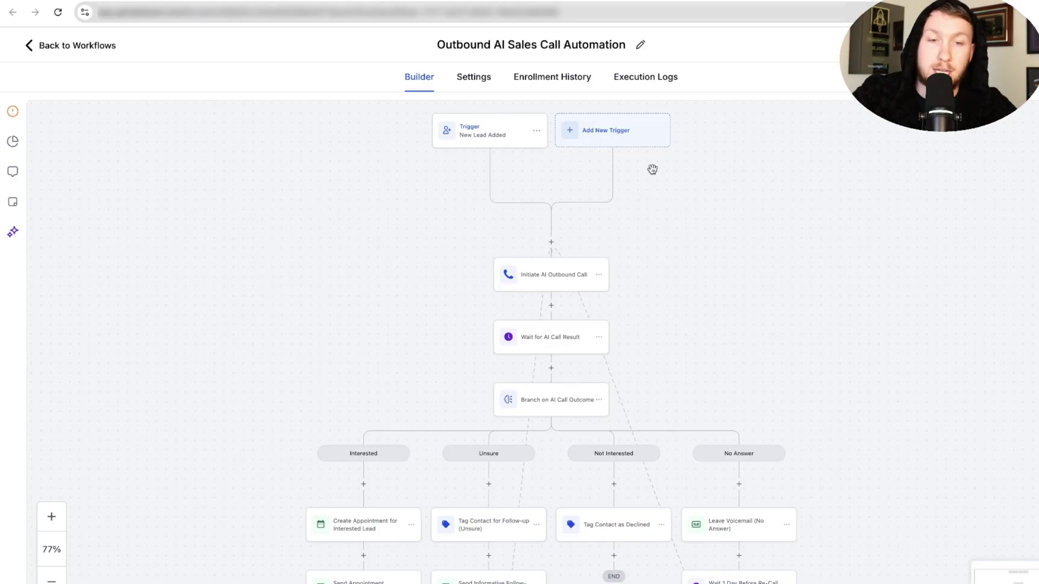
- Examine the sequence from the New Lead Added trigger through Initiate AI Outbound Call, Wait for AI Call Result and Branch on AI Call Outcome
scroll(700, 202, down, 3)
scroll(704, 161, up, 4)
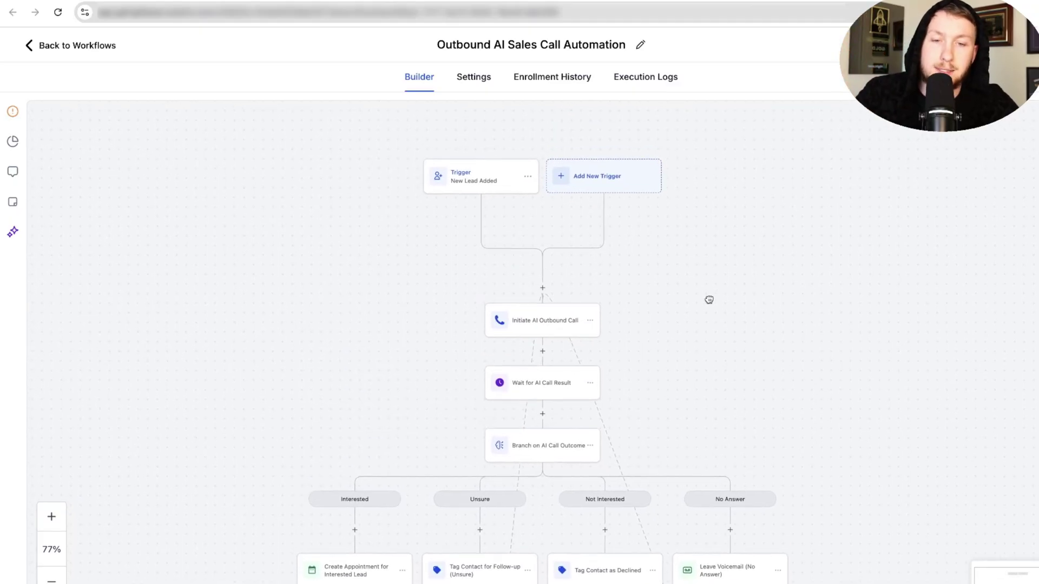
right_click(710, 295)
click(752, 225)
scroll(752, 225, down, 3)
scroll(720, 288, up, 3)
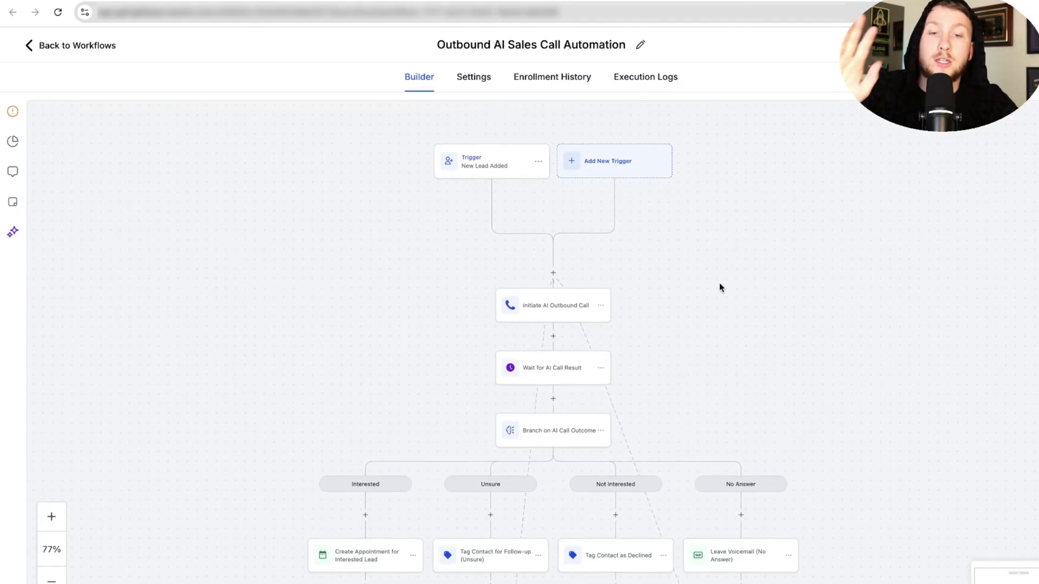
scroll(698, 243, down, 1)
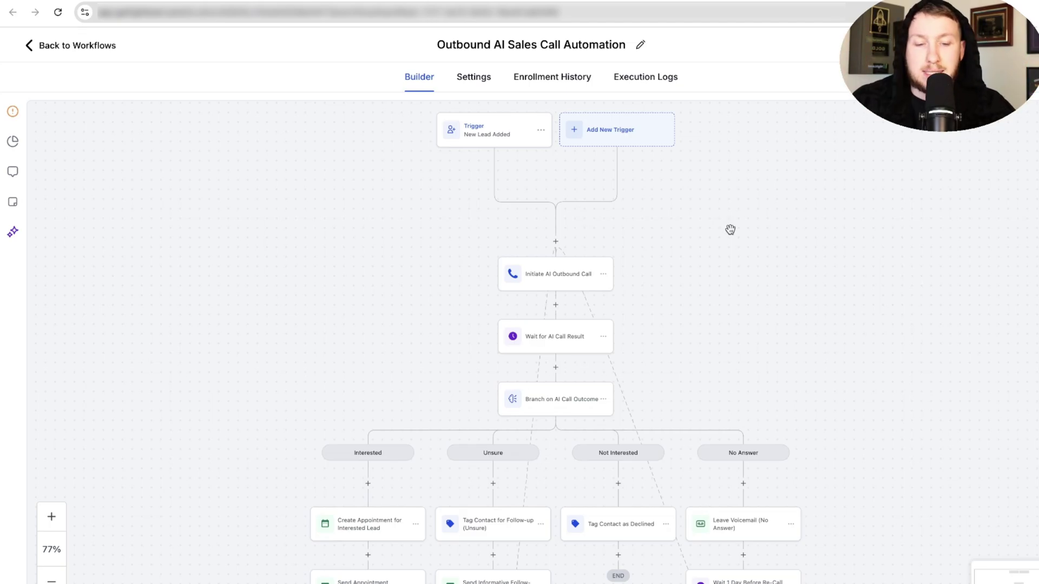
scroll(748, 241, down, 1)
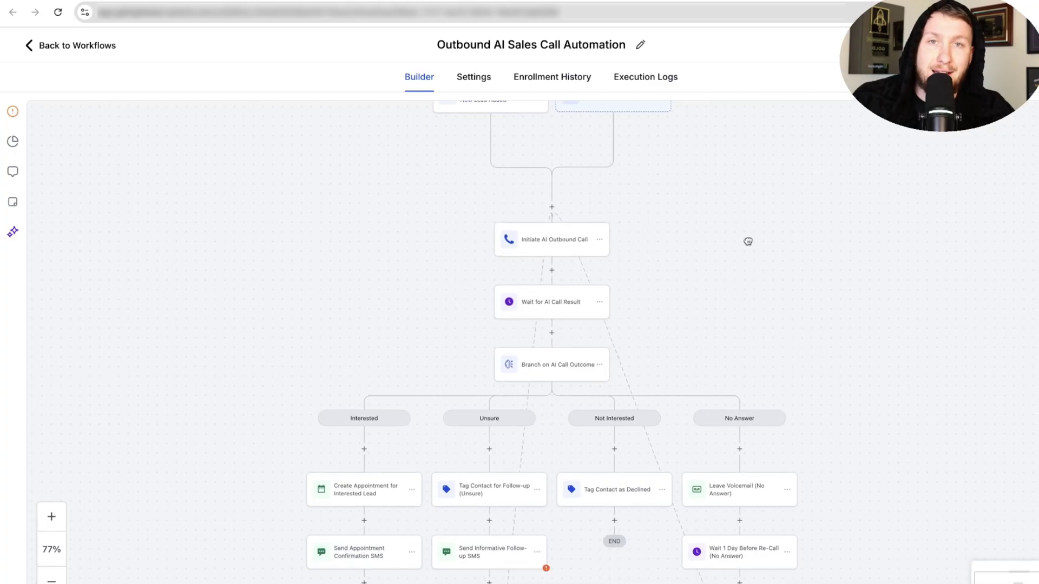
drag(748, 241, 754, 295)
scroll(754, 295, right, 1)
drag(800, 213, 798, 200)
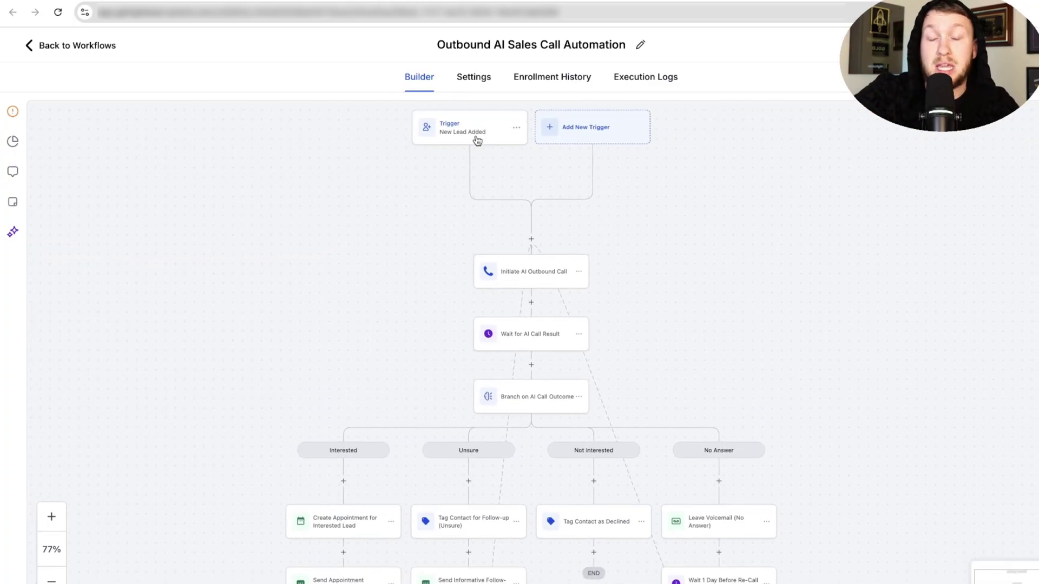
- Inspect the actions under the Interested, Unsure, Not Interested and No Answer branches of the AI call outcome
drag(649, 236, 656, 222)
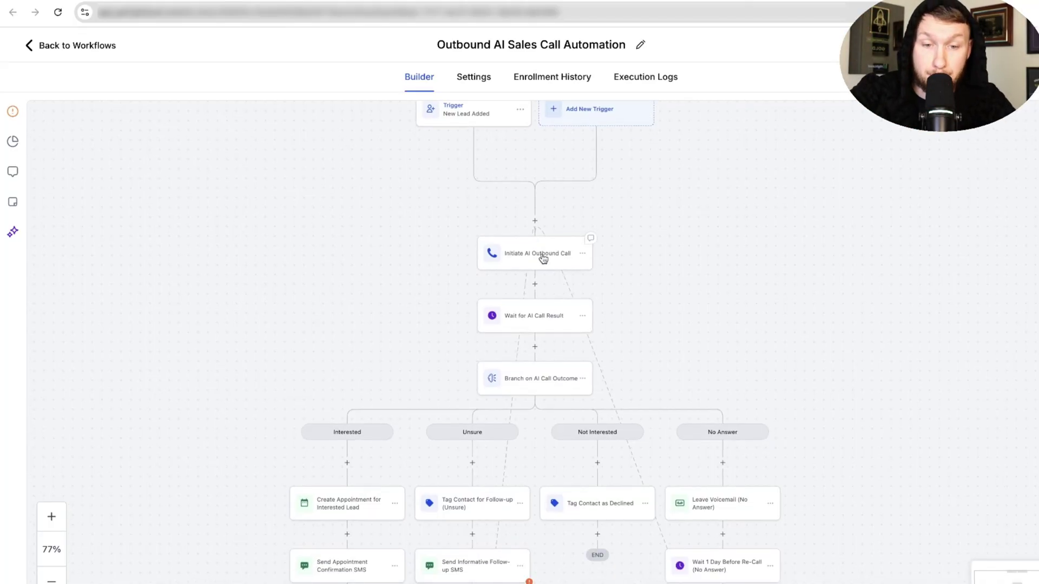
drag(548, 405, 572, 314)
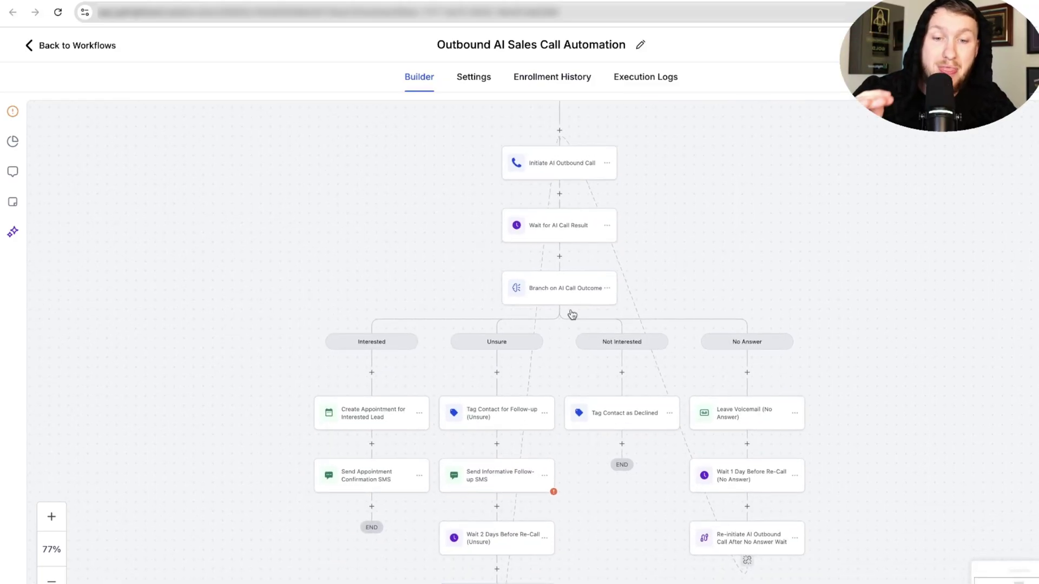
drag(660, 281, 635, 240)
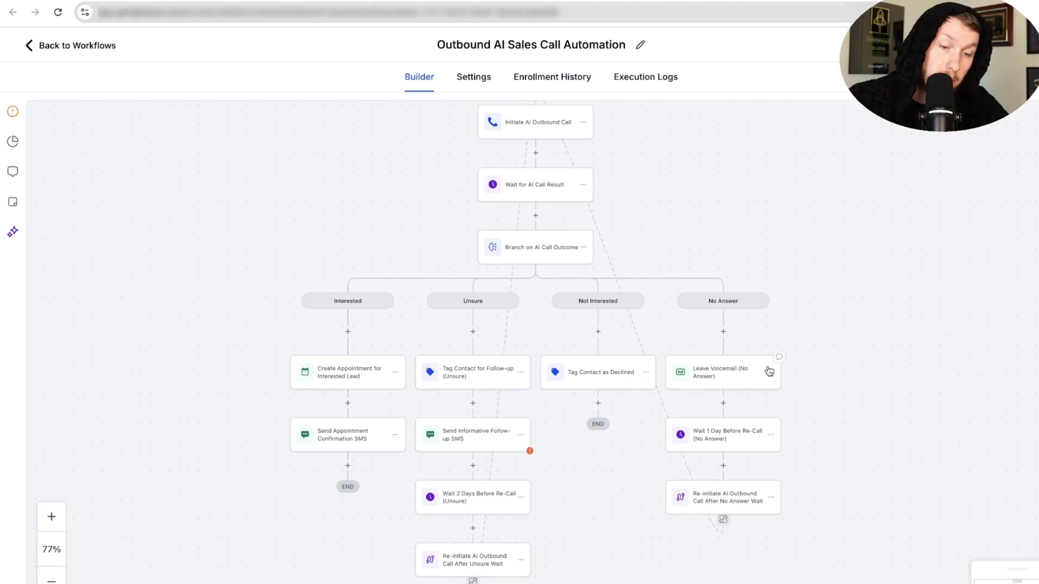
mouse_move(692, 198)
mouse_down()
mouse_move(698, 239)
mouse_move(696, 171)
mouse_move(694, 193)
mouse_up()
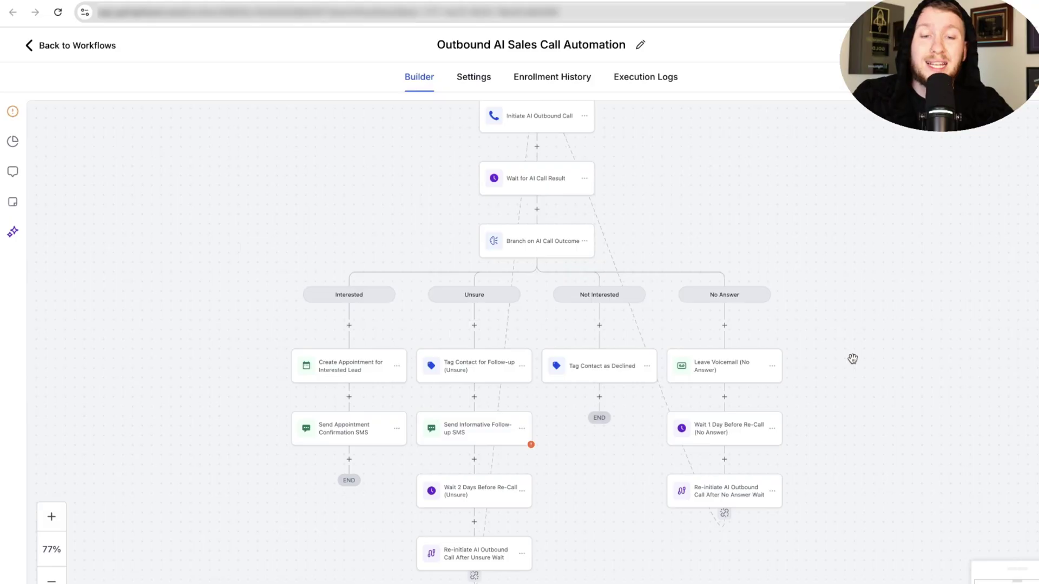
drag(852, 359, 889, 399)
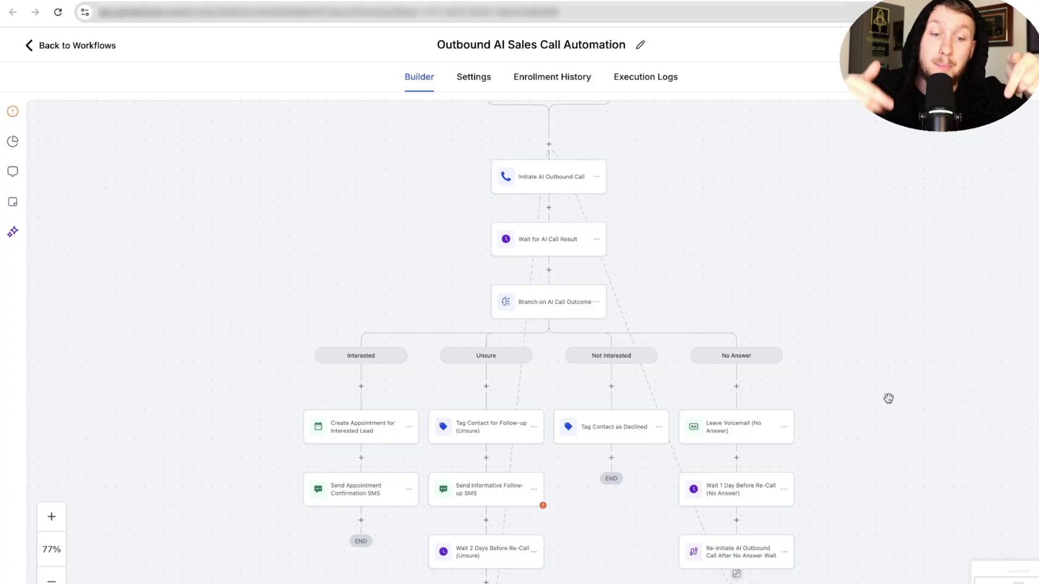
scroll(737, 274, up, 3)
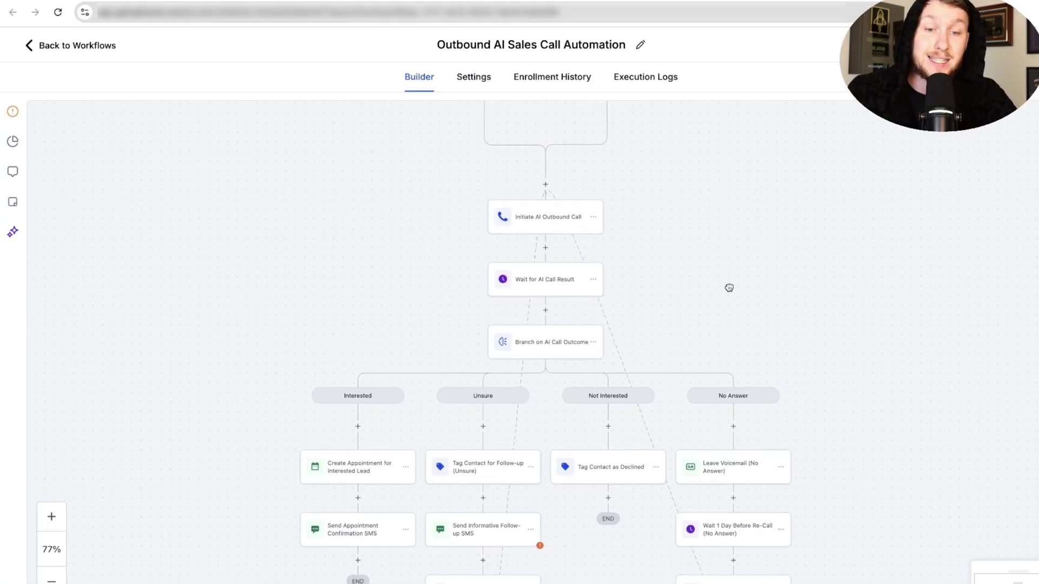
- Review the outbound call flow from the outcome branches back up to the New Lead Added trigger
scroll(733, 337, down, 2)
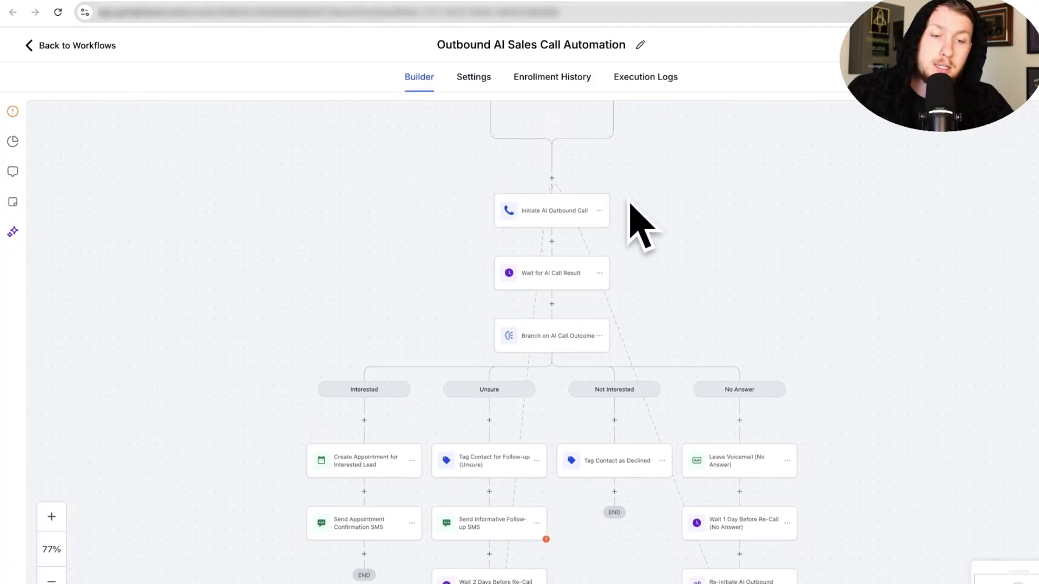
scroll(679, 207, down, 1)
scroll(681, 184, down, 1)
scroll(796, 139, up, 4)
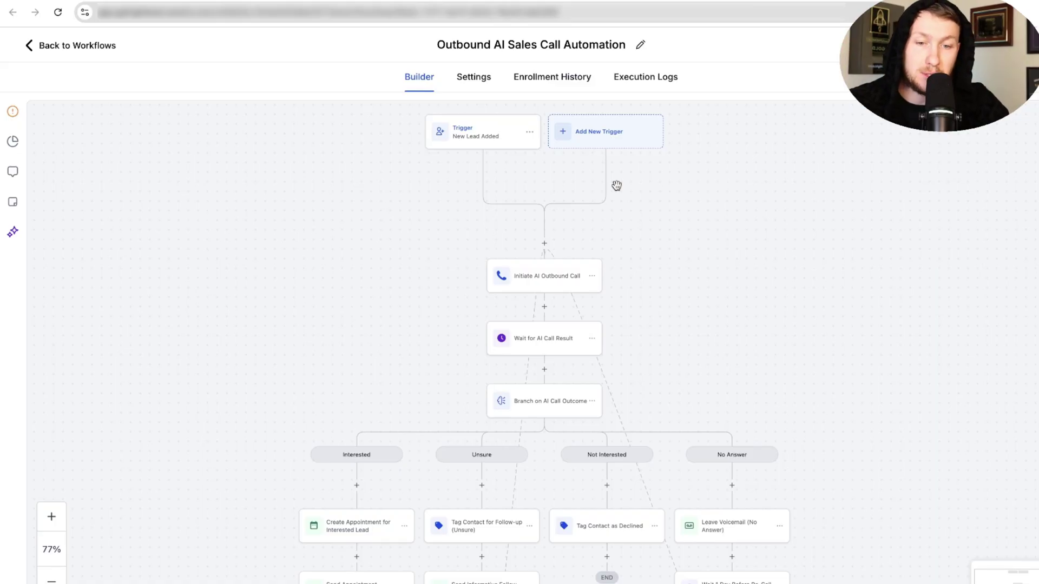
scroll(617, 185, up, 1)
scroll(729, 198, up, 1)
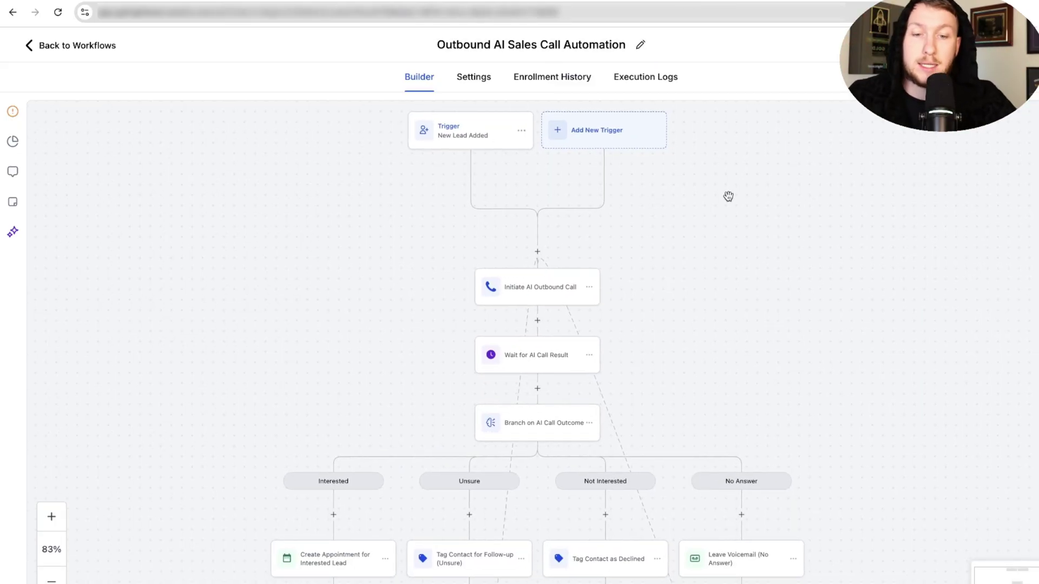
- Open the Initiate AI Outbound Call action, read its Outbound Call Guidelines on call limits and scheduling, and close its settings
click(531, 297)
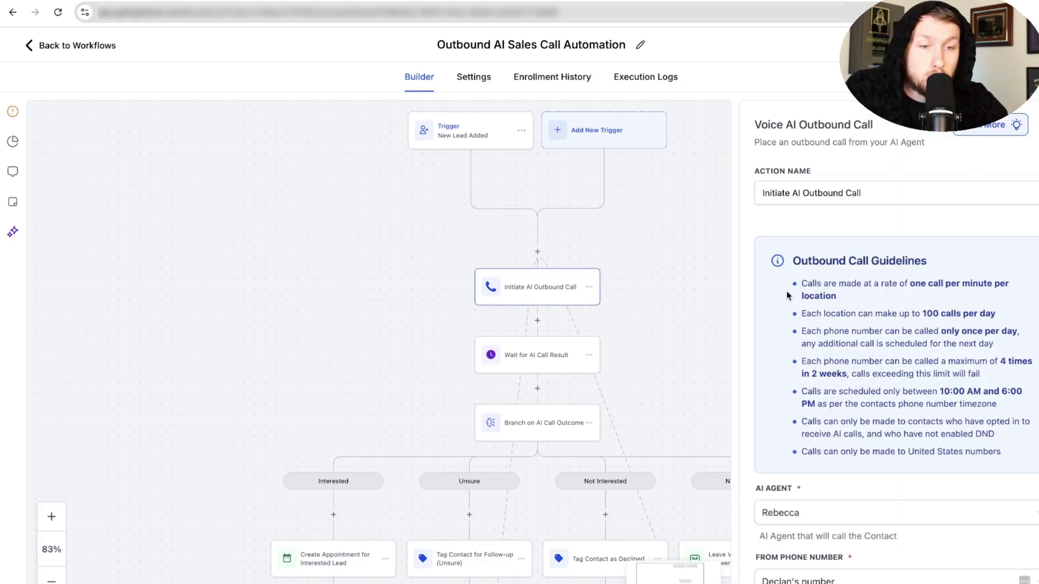
drag(801, 283, 992, 404)
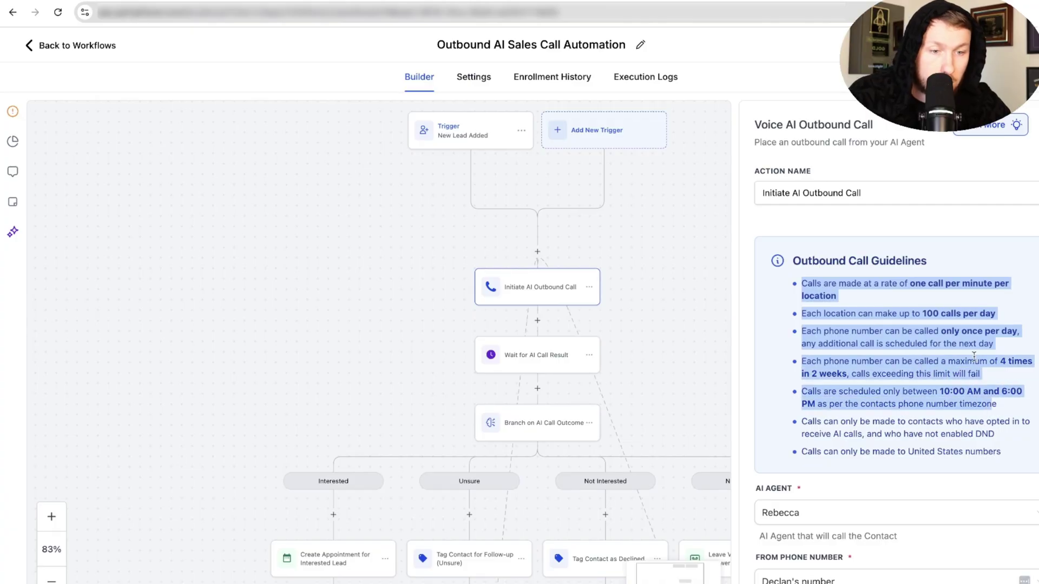
click(973, 355)
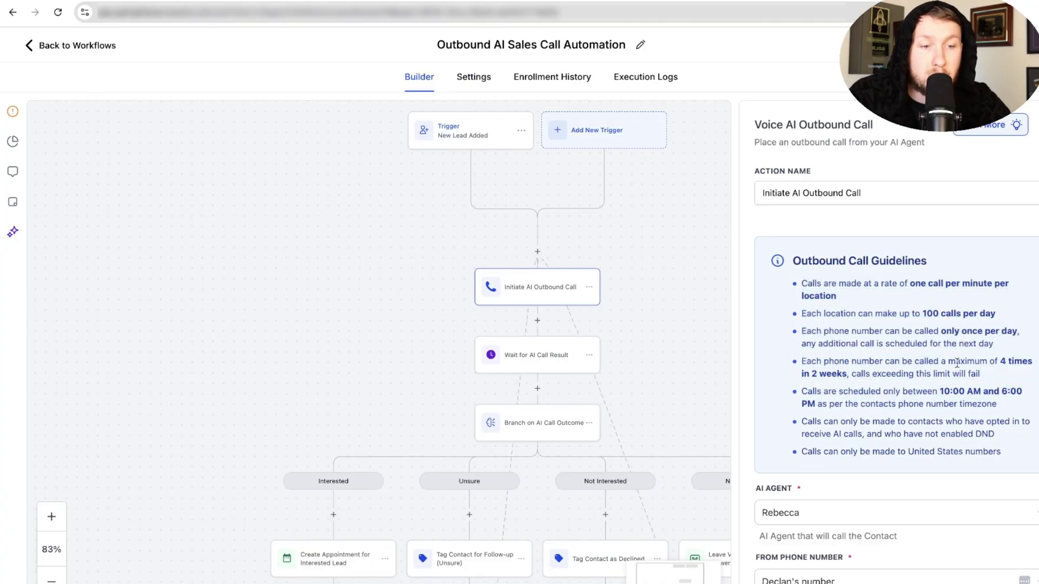
drag(949, 363, 990, 381)
click(927, 356)
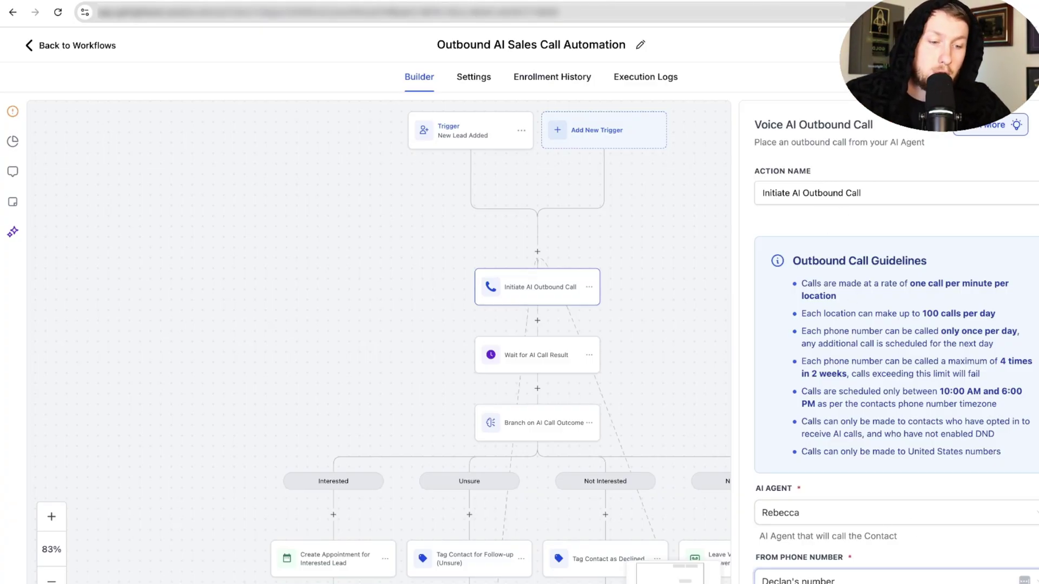
click(735, 338)
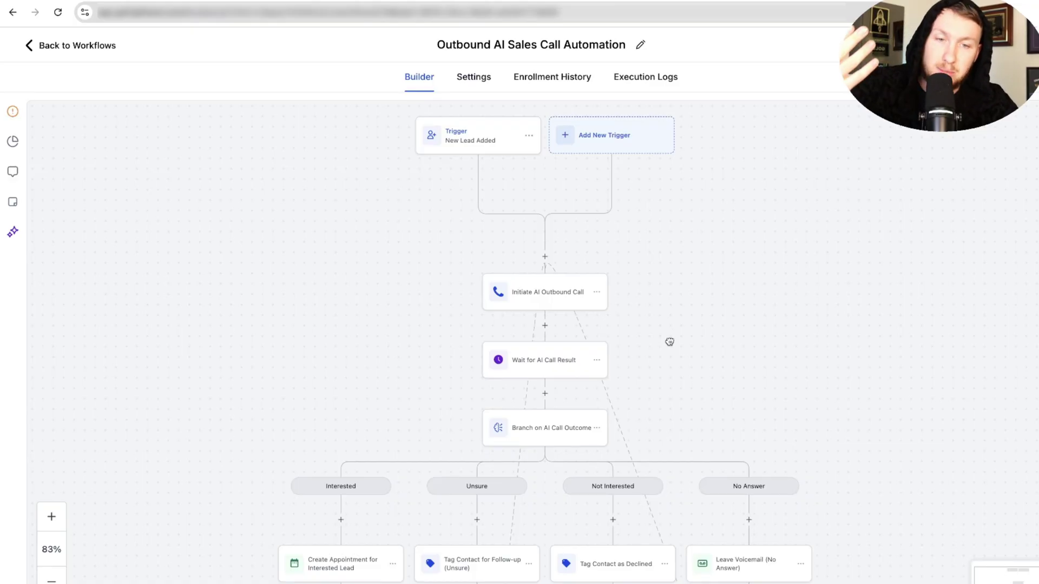
mouse_move(670, 341)
mouse_down()
mouse_move(661, 288)
mouse_move(668, 339)
mouse_up()
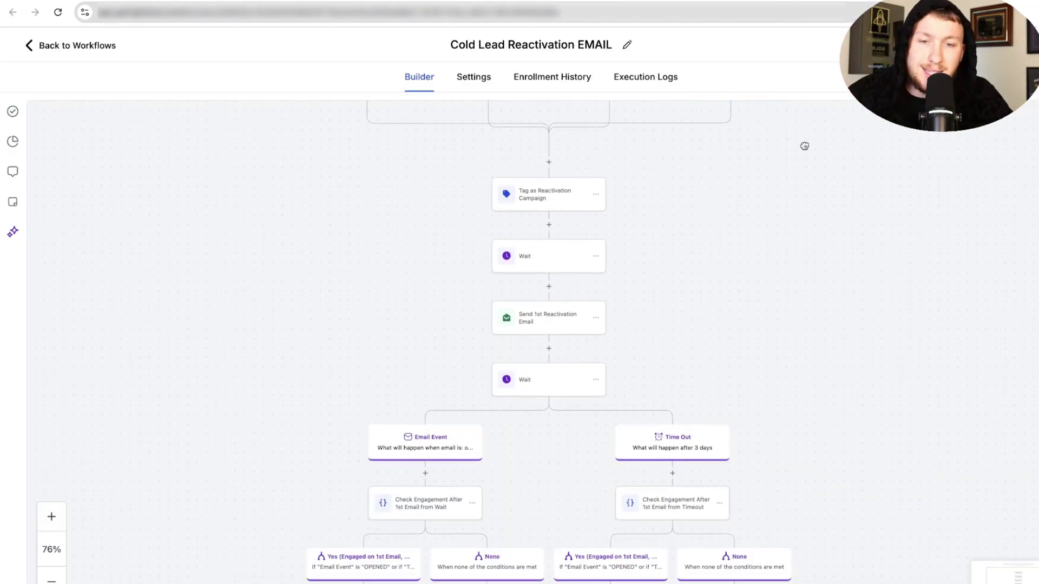
- Examine the Cold Lead Reactivation EMAIL workflow, from its triggers and first reactivation email through the second email's engagement branches
scroll(802, 146, down, 5)
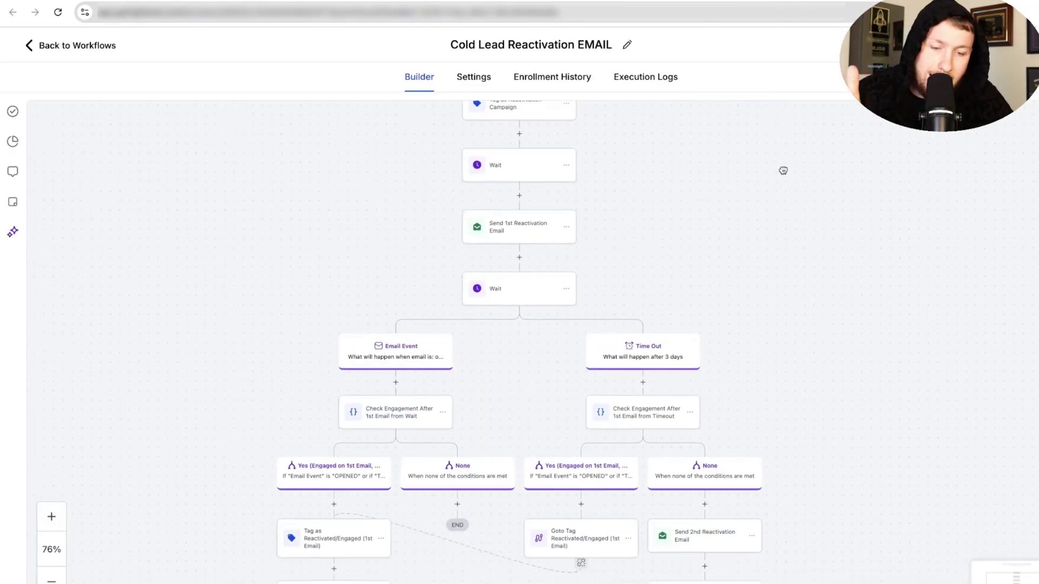
scroll(815, 237, up, 10)
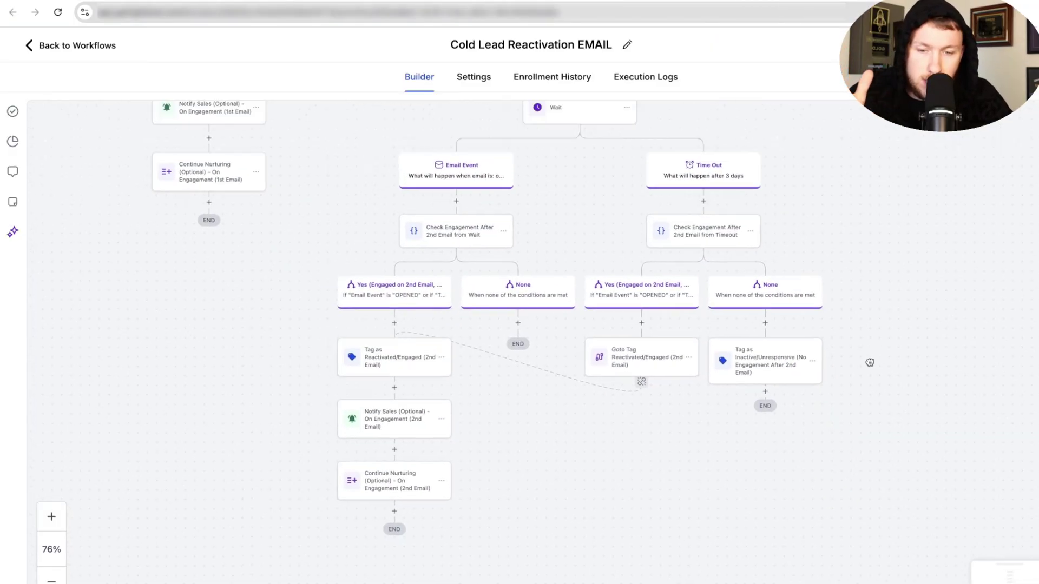
drag(850, 382, 803, 354)
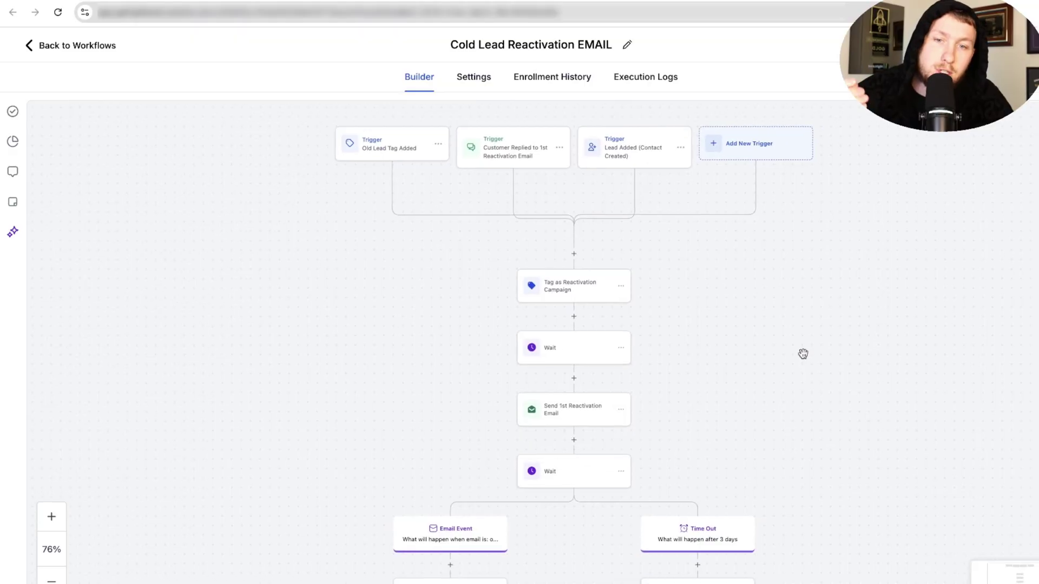
scroll(882, 178, down, 1)
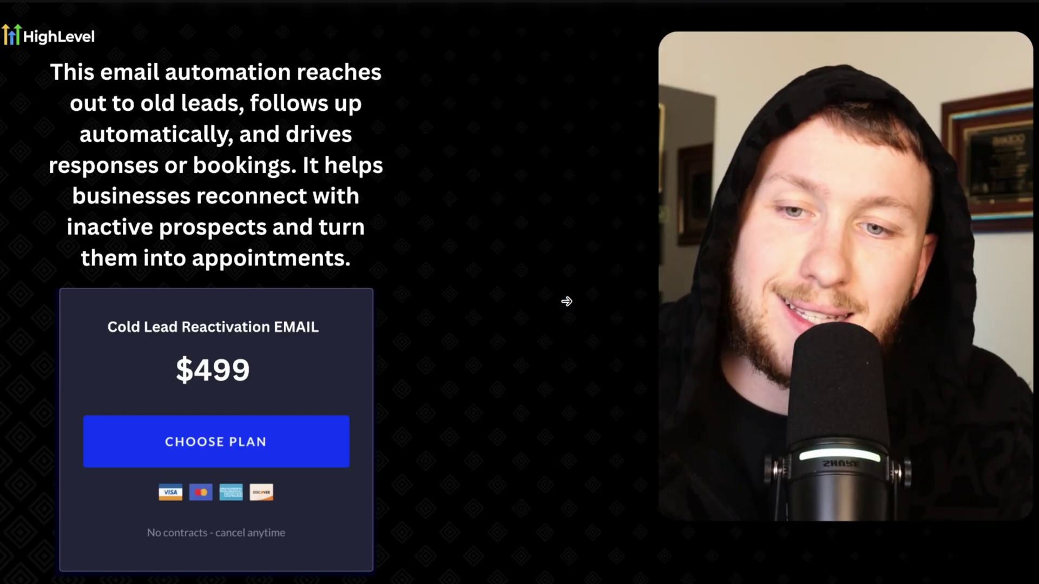
click(566, 301)
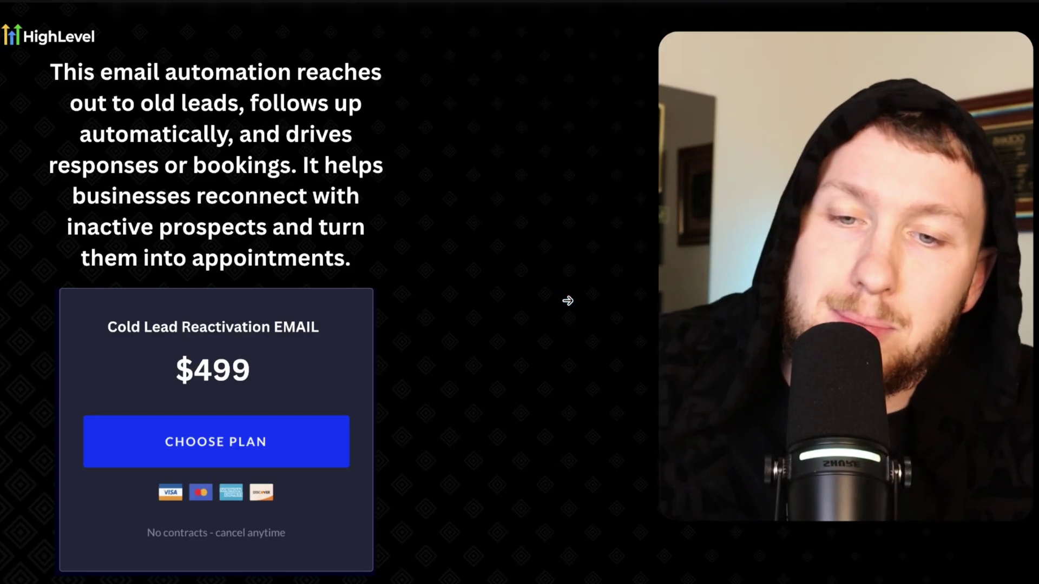
click(120, 498)
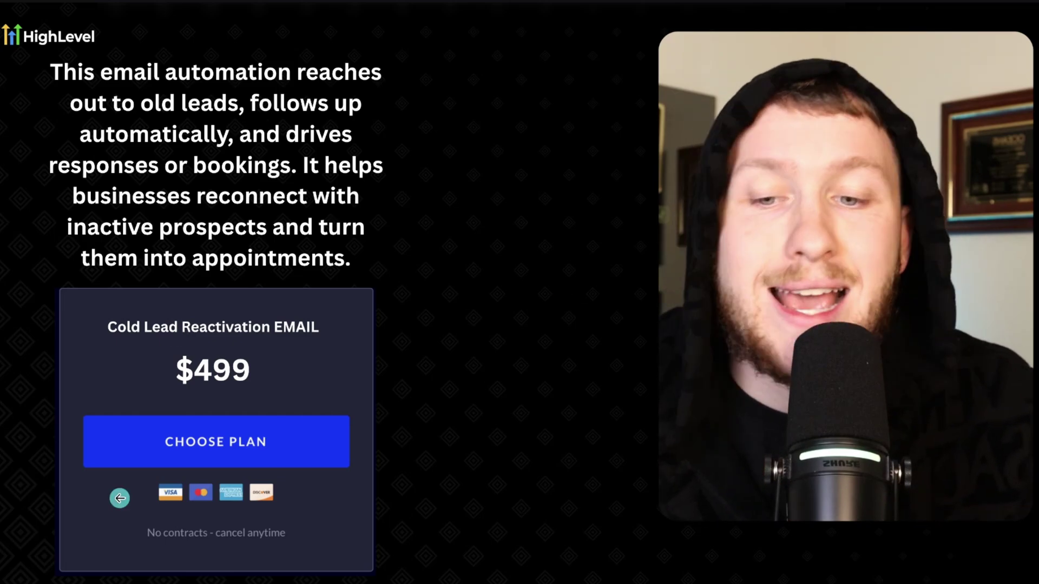